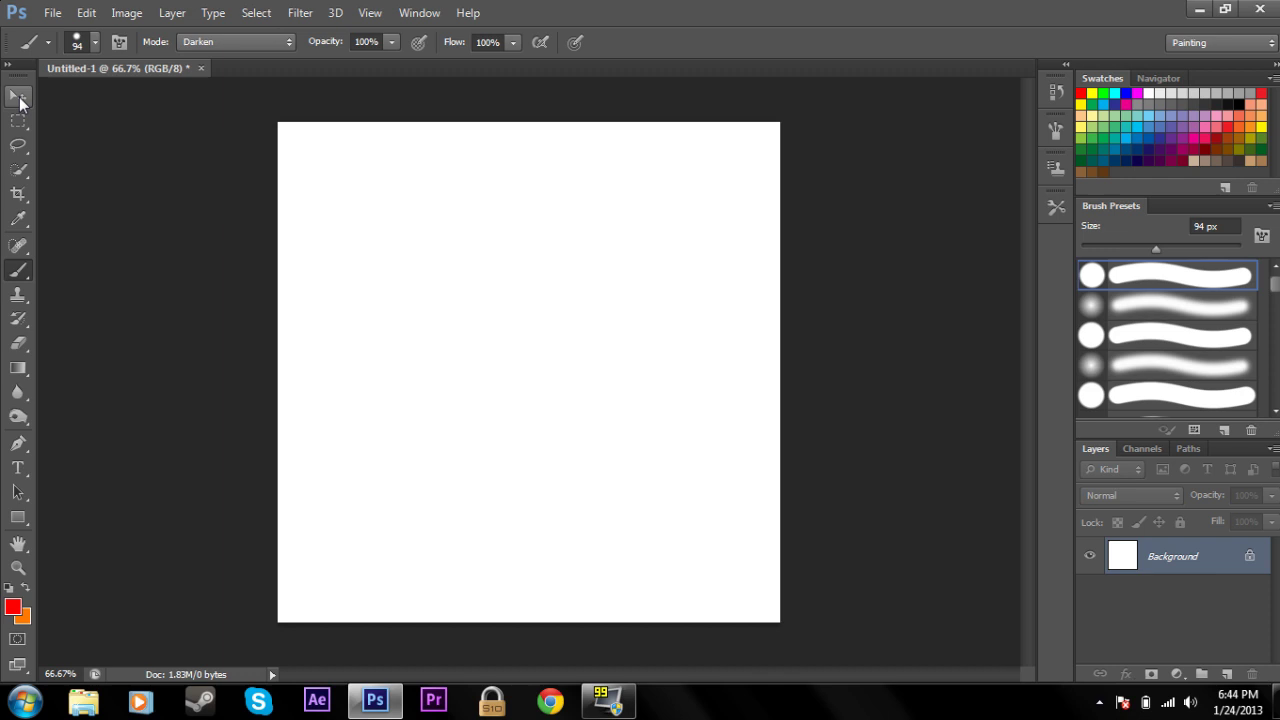
Switch briefly to the Move tool, return to the Brush, and check its size and hardness options
click(18, 96)
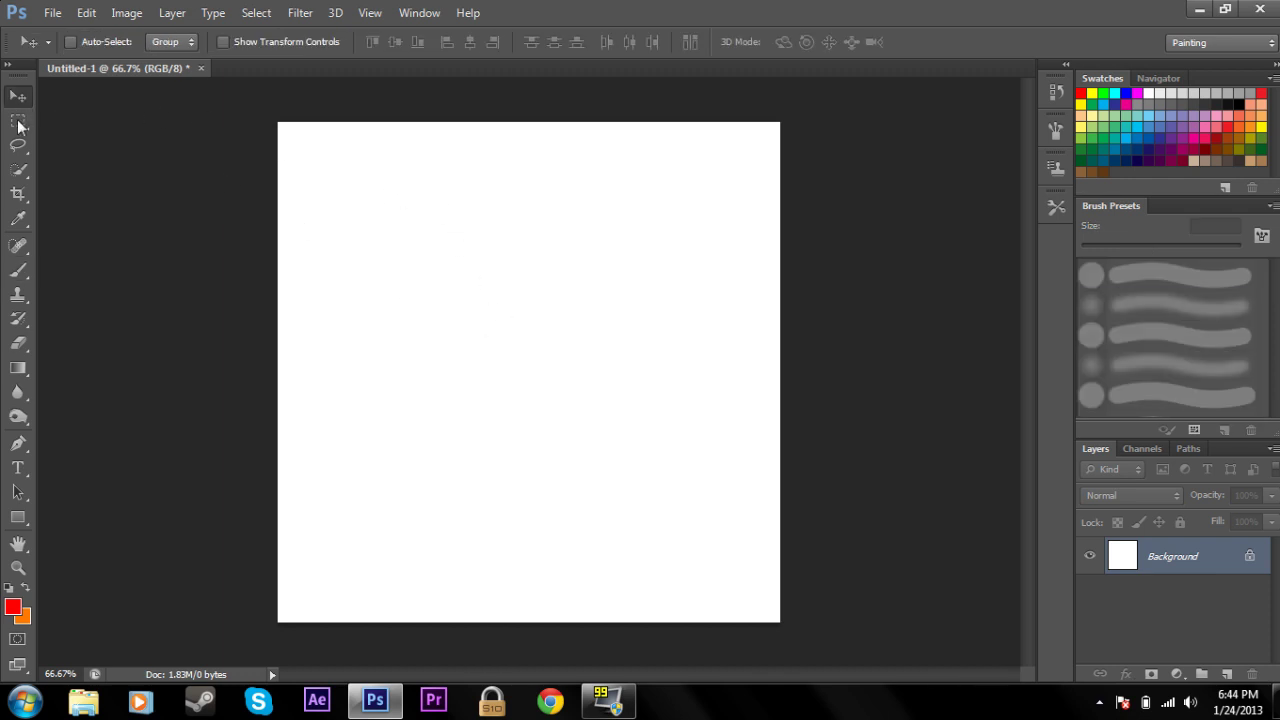
key(b)
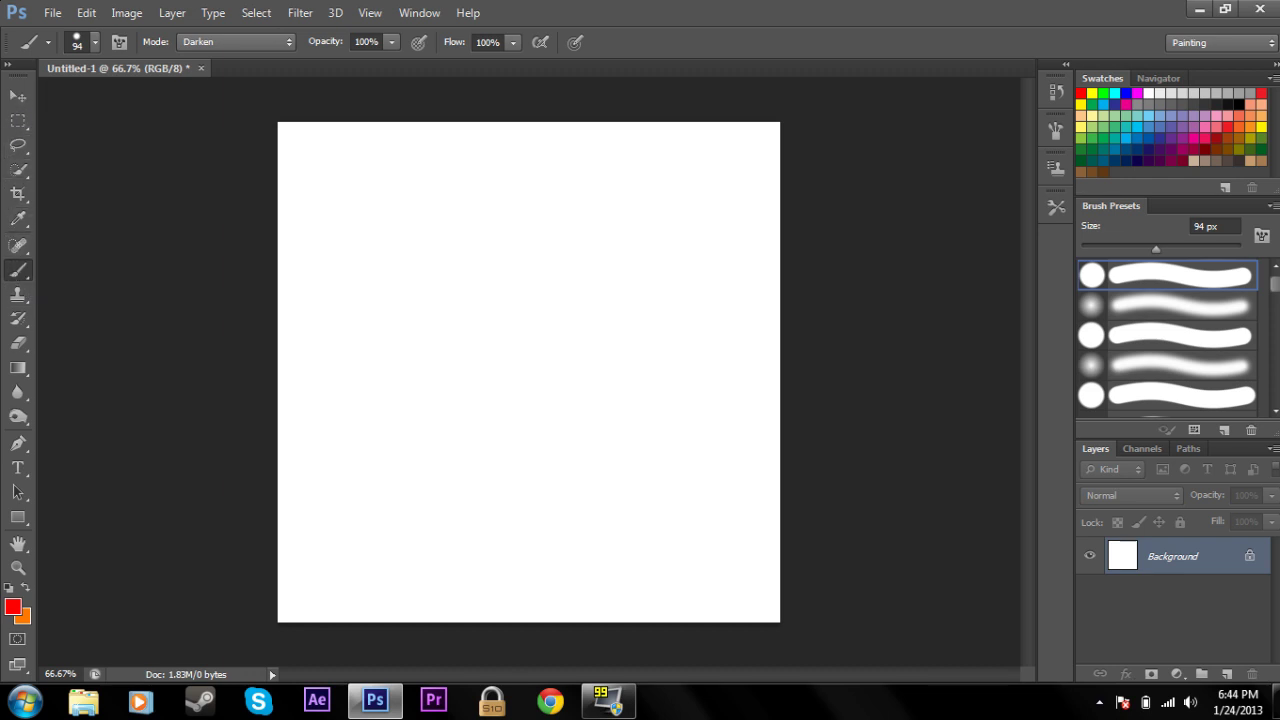
click(94, 41)
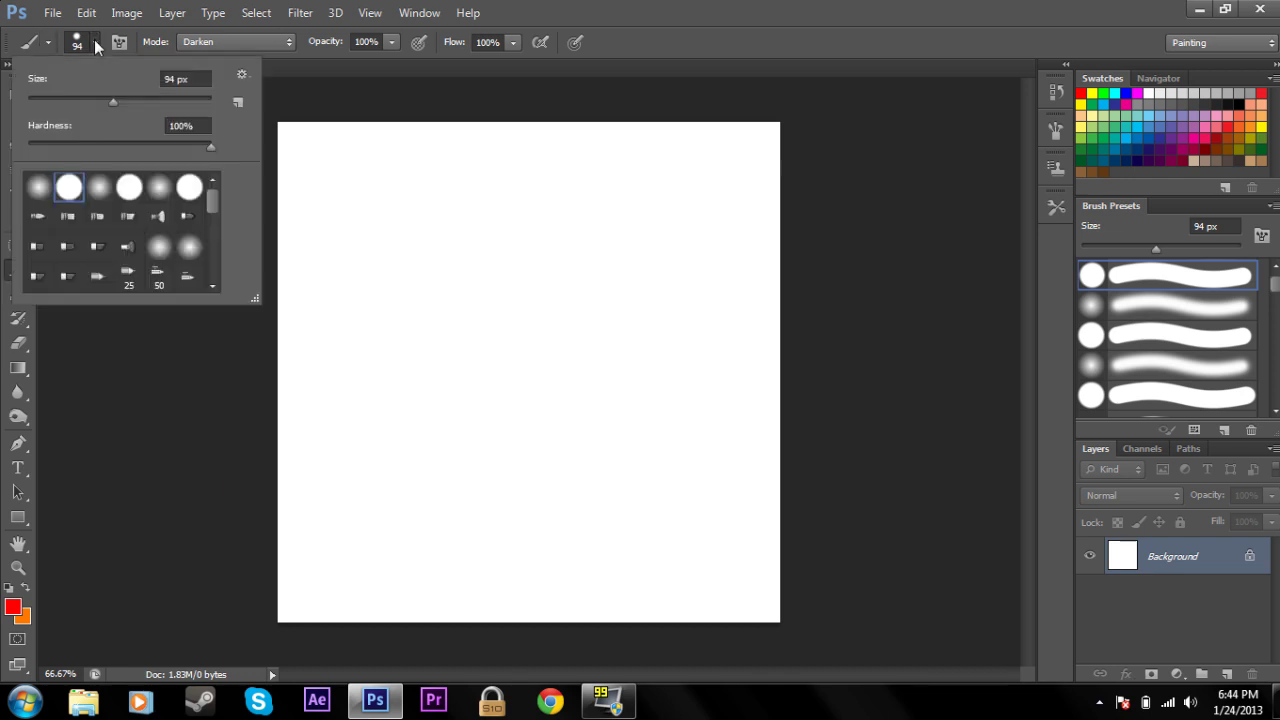
click(621, 15)
Paint red dots at 52 px and larger brush sizes: small top, large upper right, medium left
right_click(544, 274)
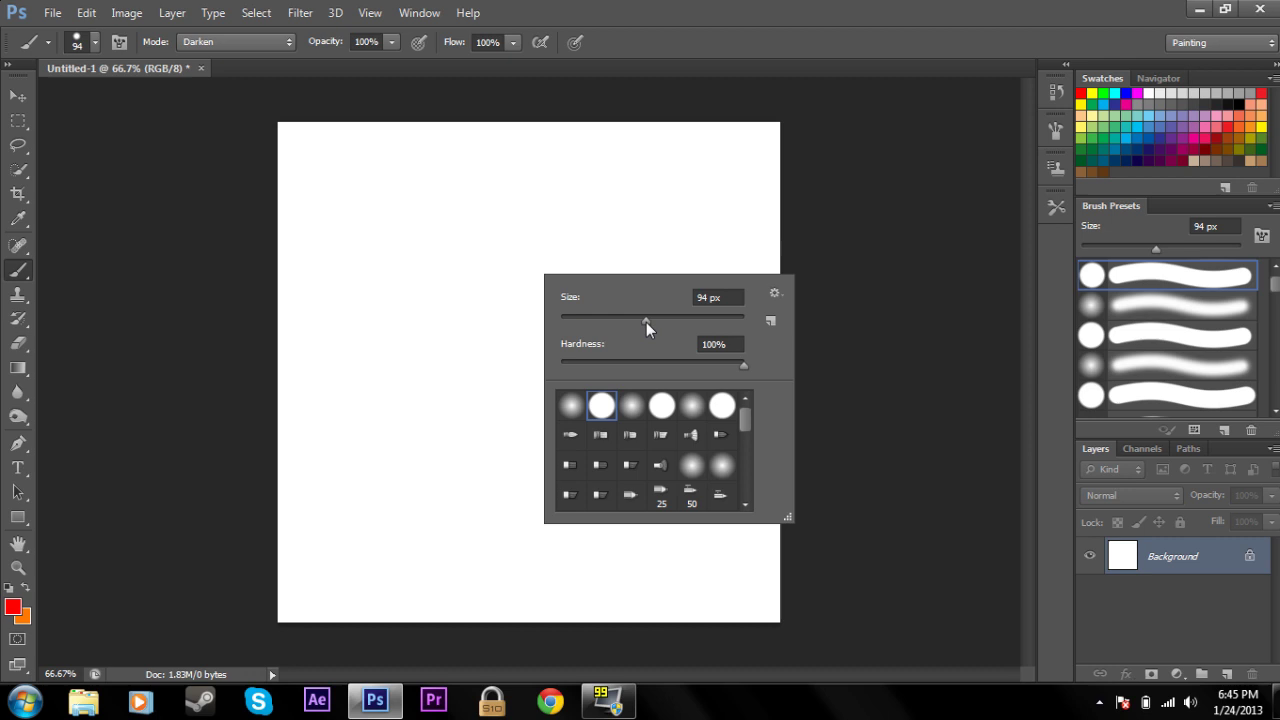
drag(646, 321, 606, 322)
click(449, 206)
click(451, 208)
right_click(601, 320)
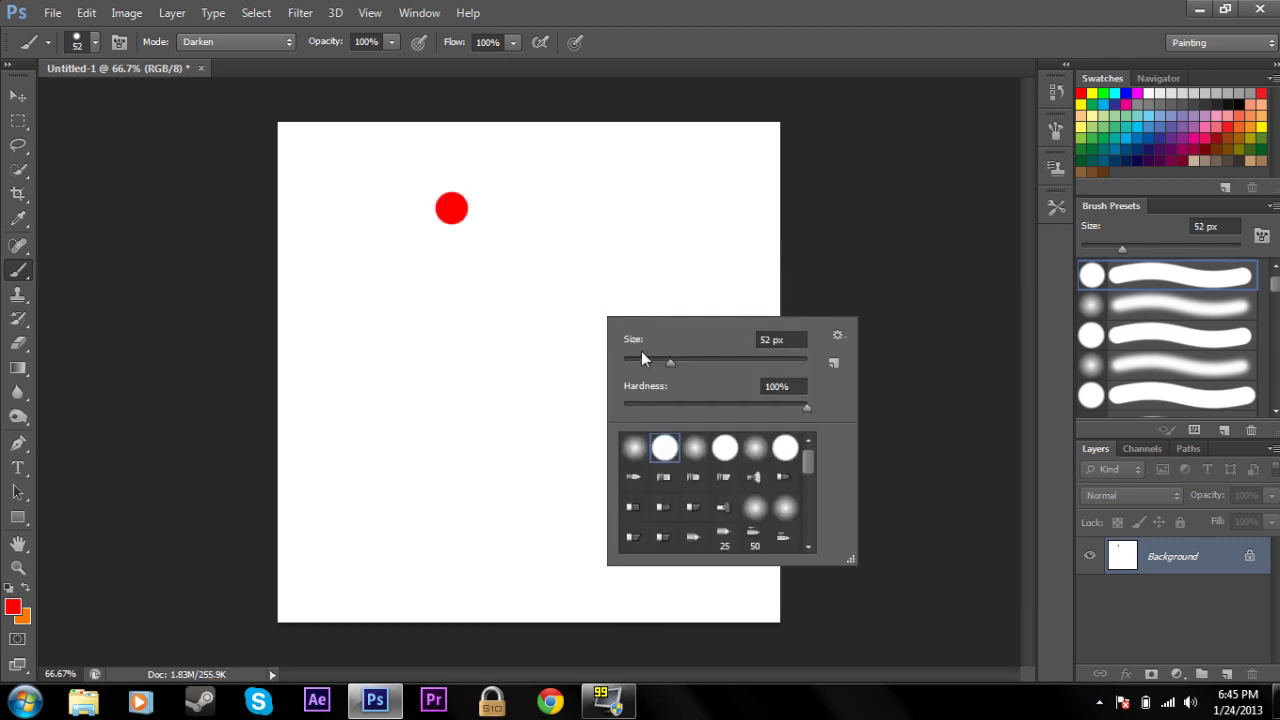
mouse_move(664, 362)
mouse_down()
mouse_move(776, 363)
mouse_move(688, 363)
mouse_up()
click(620, 210)
right_click(577, 317)
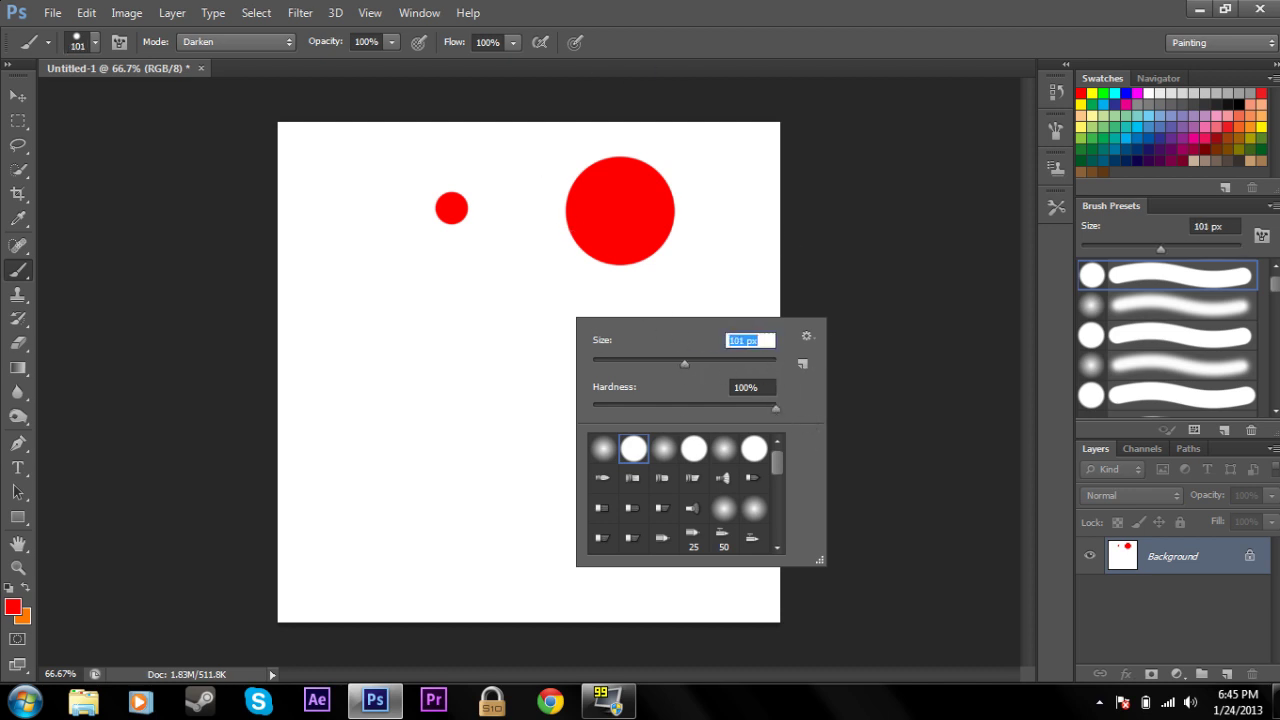
click(447, 367)
Set brush Hardness to 0%, paint a soft-edged red dab, then undo all the dots
right_click(611, 405)
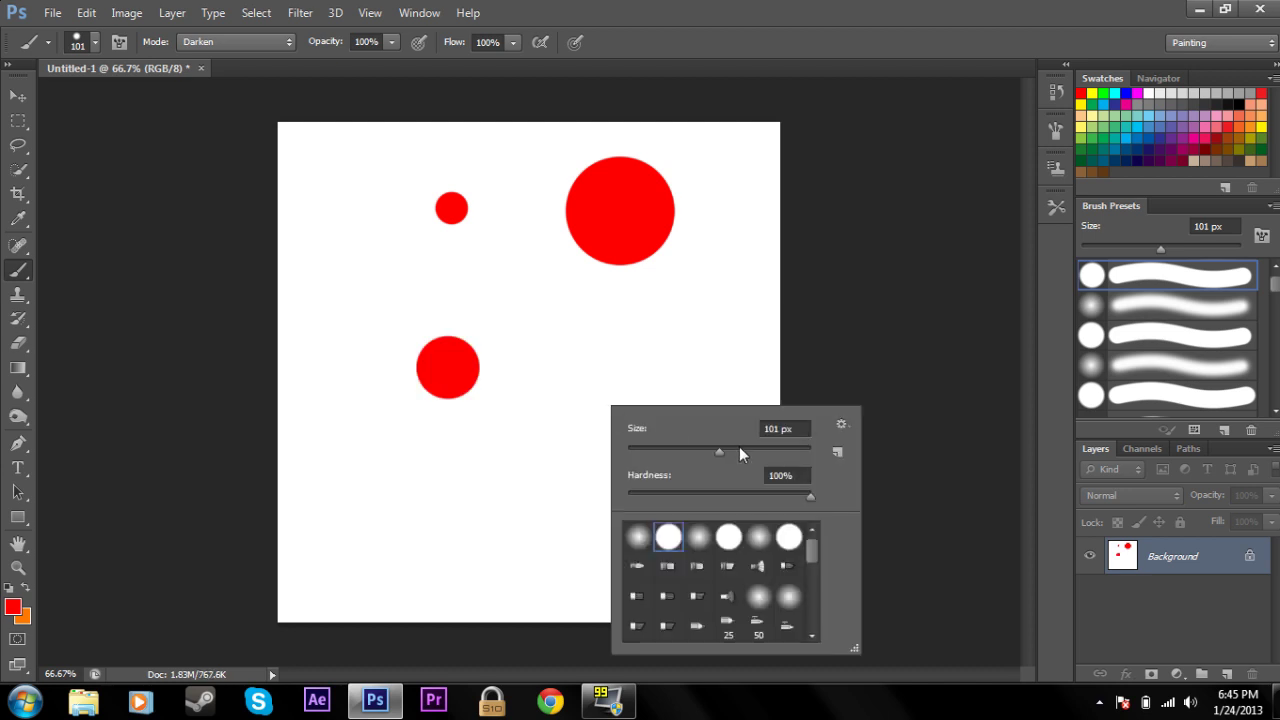
click(809, 495)
key(Return)
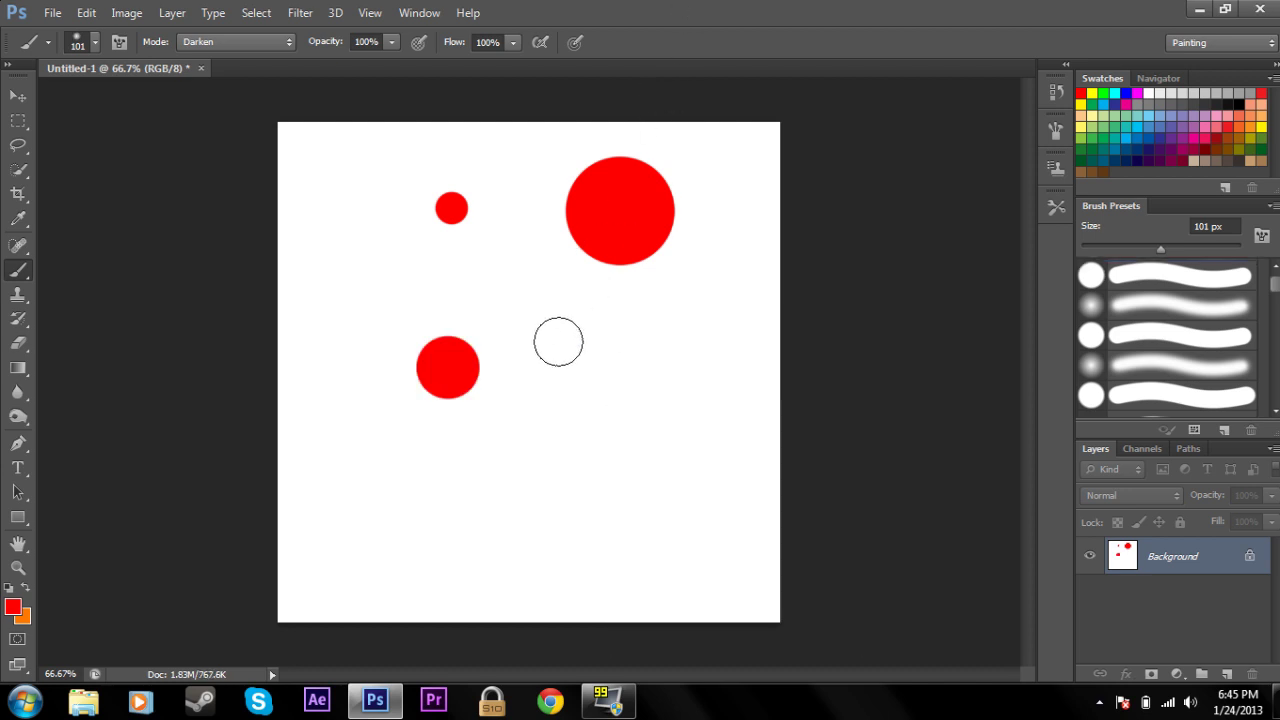
click(551, 357)
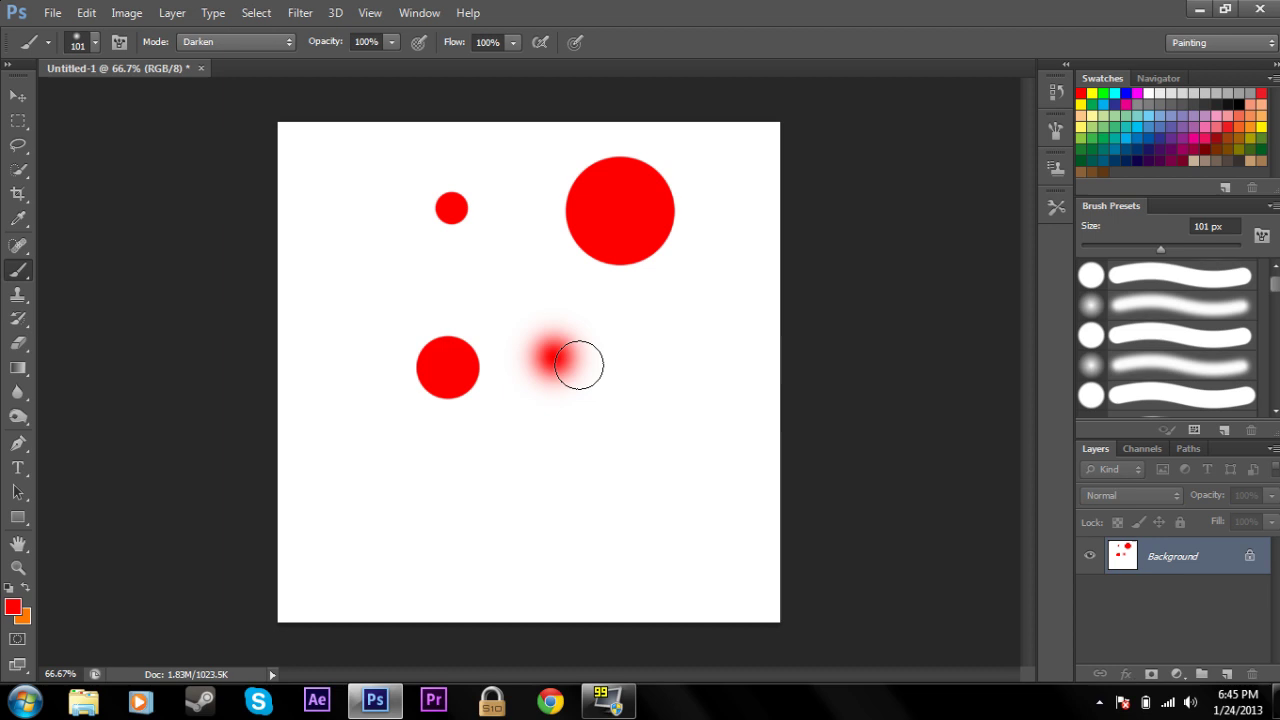
right_click(597, 390)
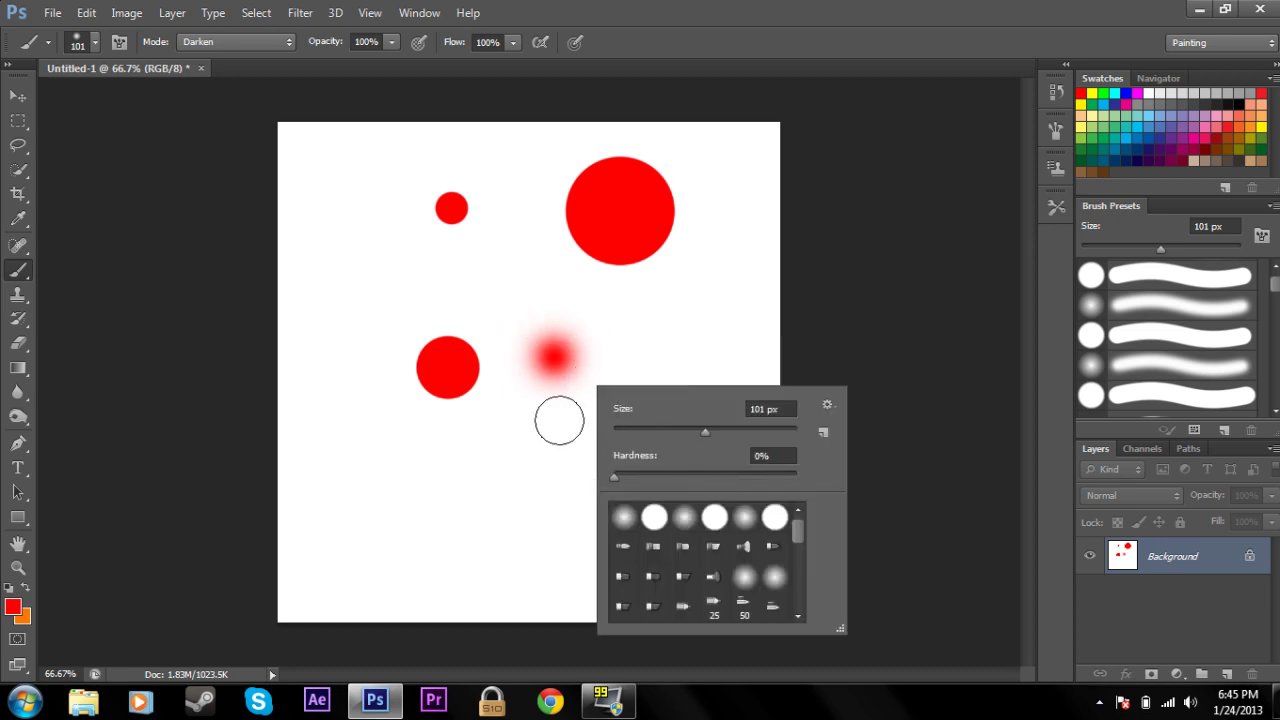
key(ctrl+alt+z)
key(ctrl+alt+z)
key(ctrl+alt+z)
key(ctrl+alt+z)
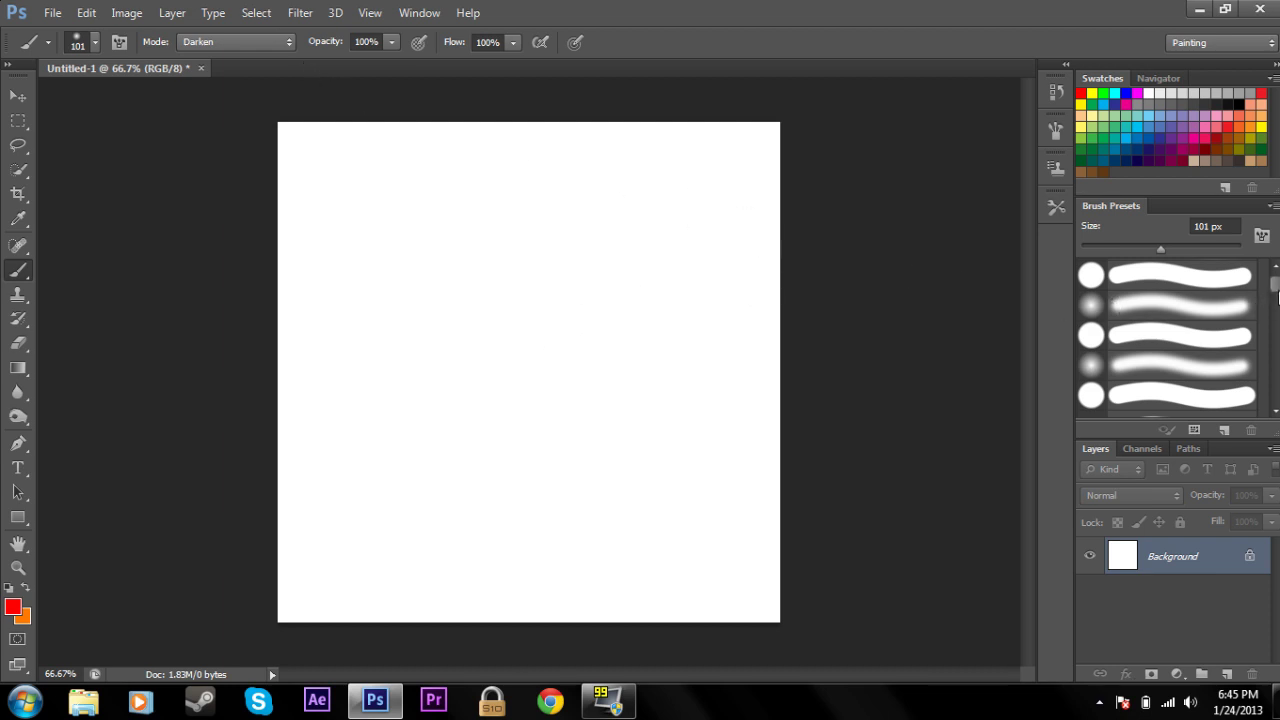
mouse_move(1277, 297)
mouse_down()
mouse_move(1274, 332)
mouse_move(1274, 285)
mouse_up()
right_click(561, 375)
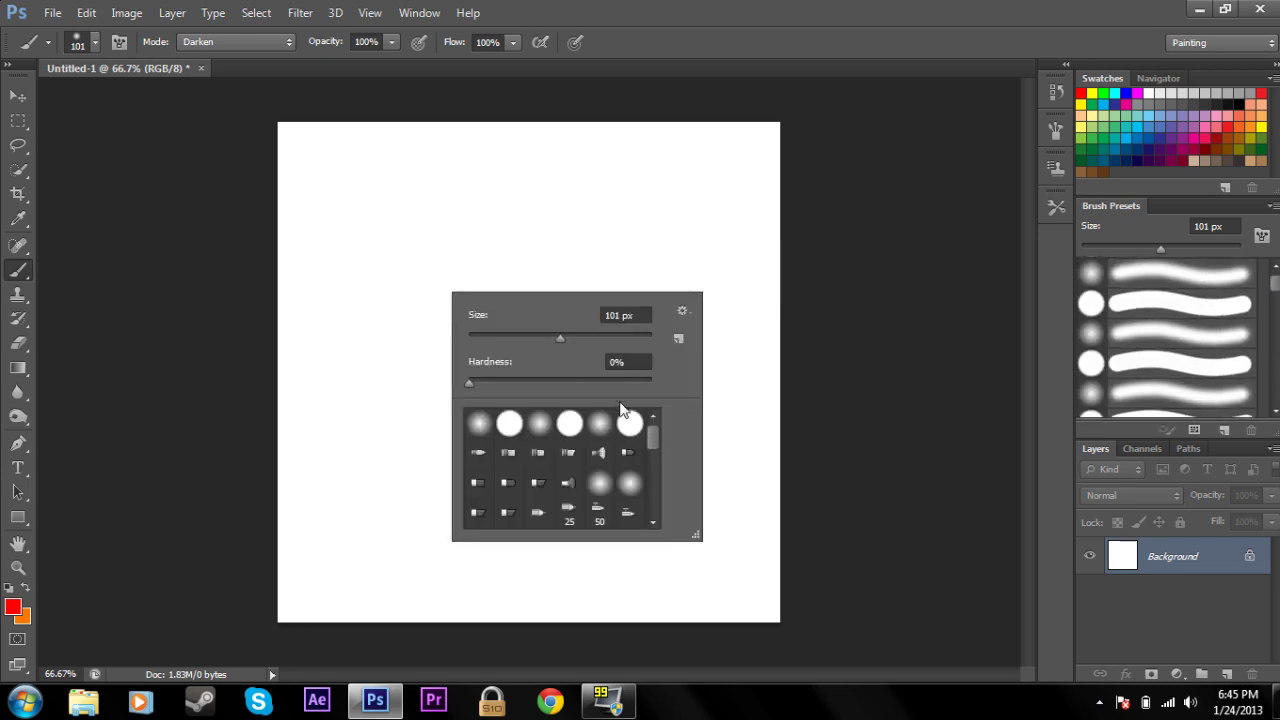
mouse_move(659, 440)
mouse_down()
mouse_move(661, 511)
mouse_move(660, 433)
mouse_up()
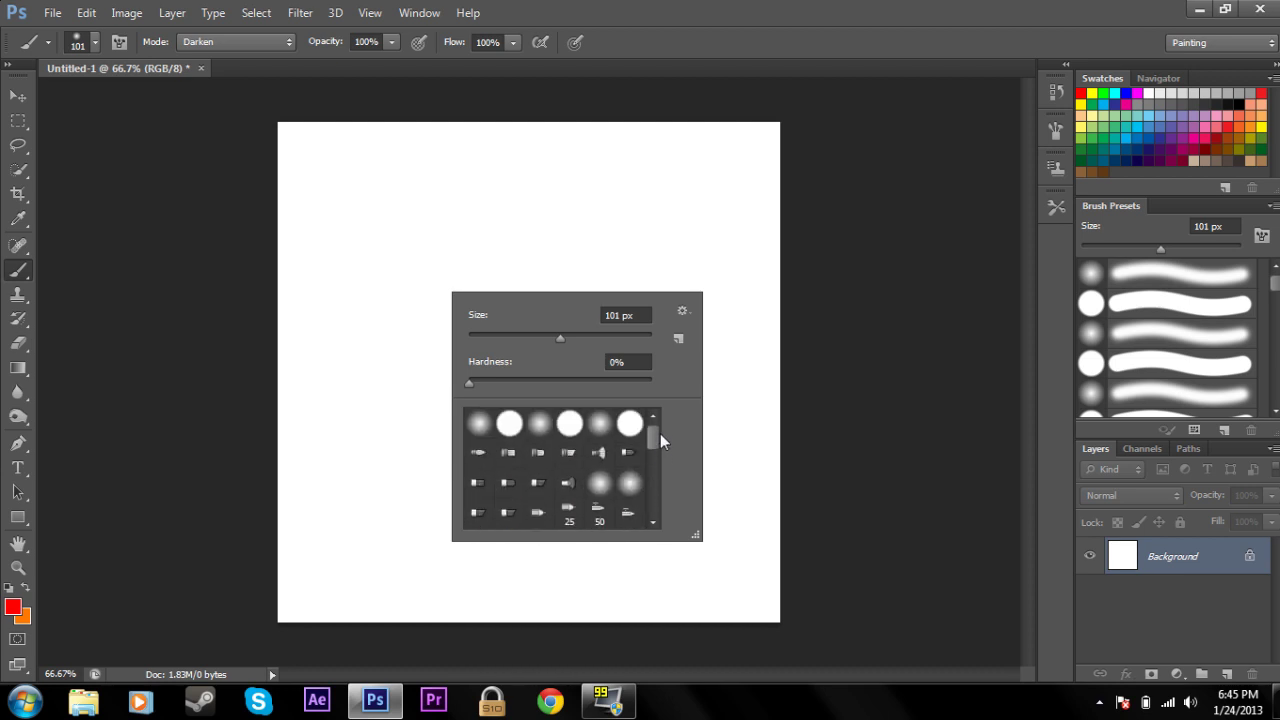
click(683, 313)
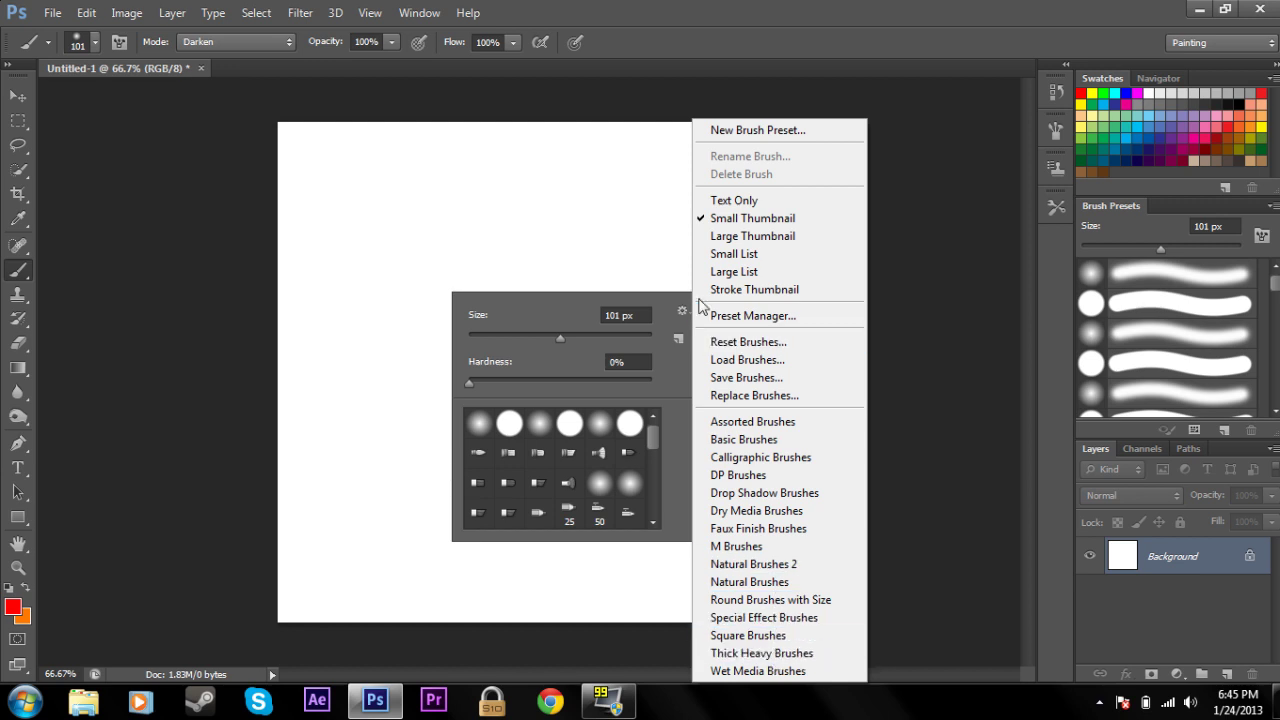
click(686, 310)
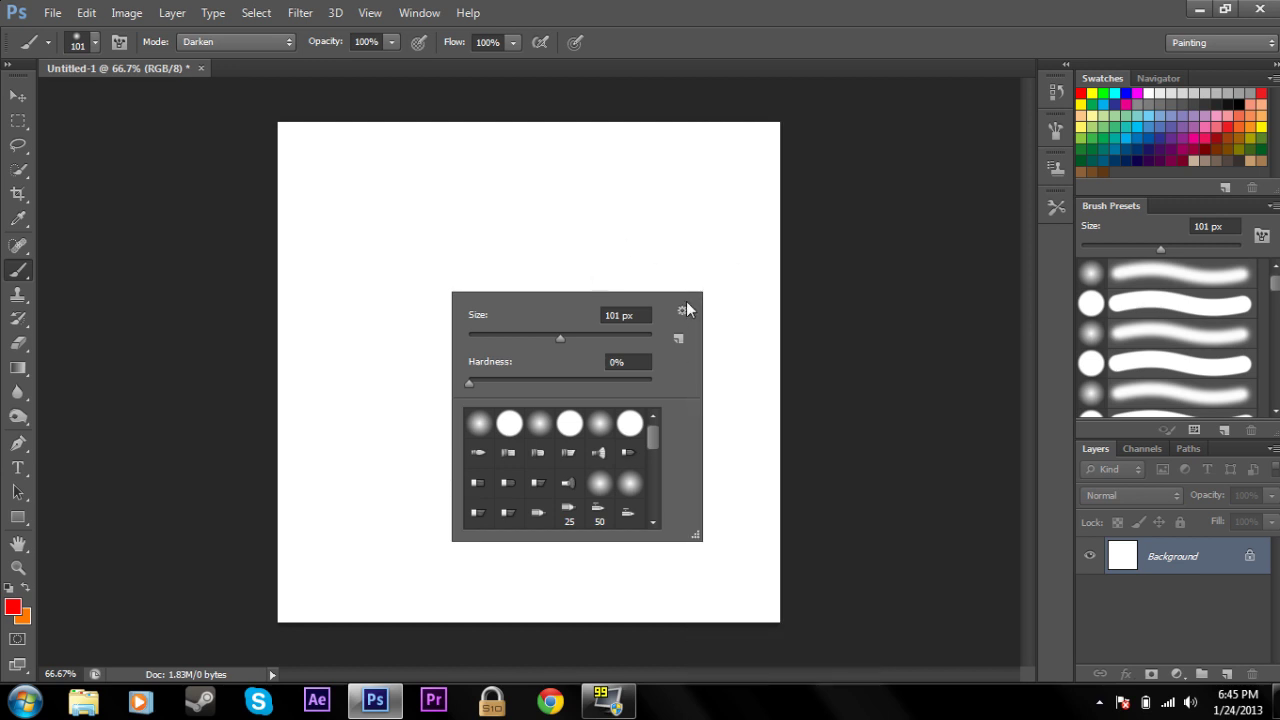
click(721, 51)
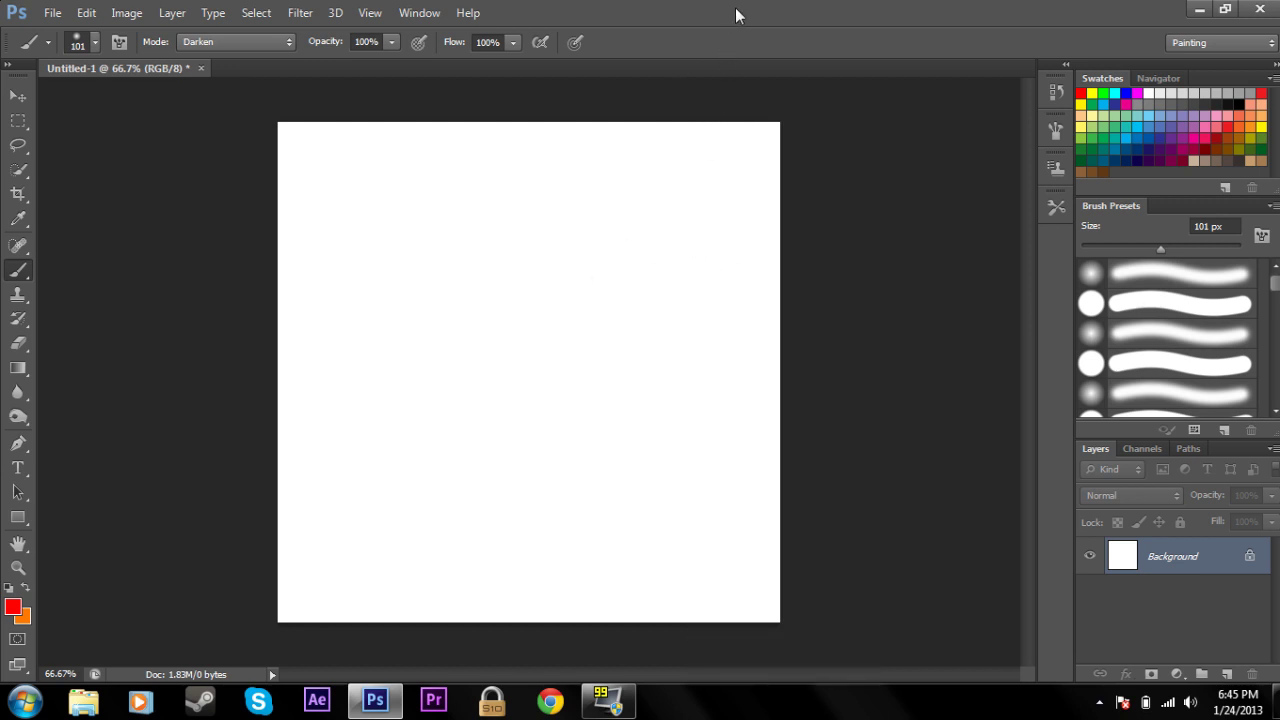
Turn on Shape Dynamics with 100% Size Jitter and paint an arching red test stroke
click(1054, 131)
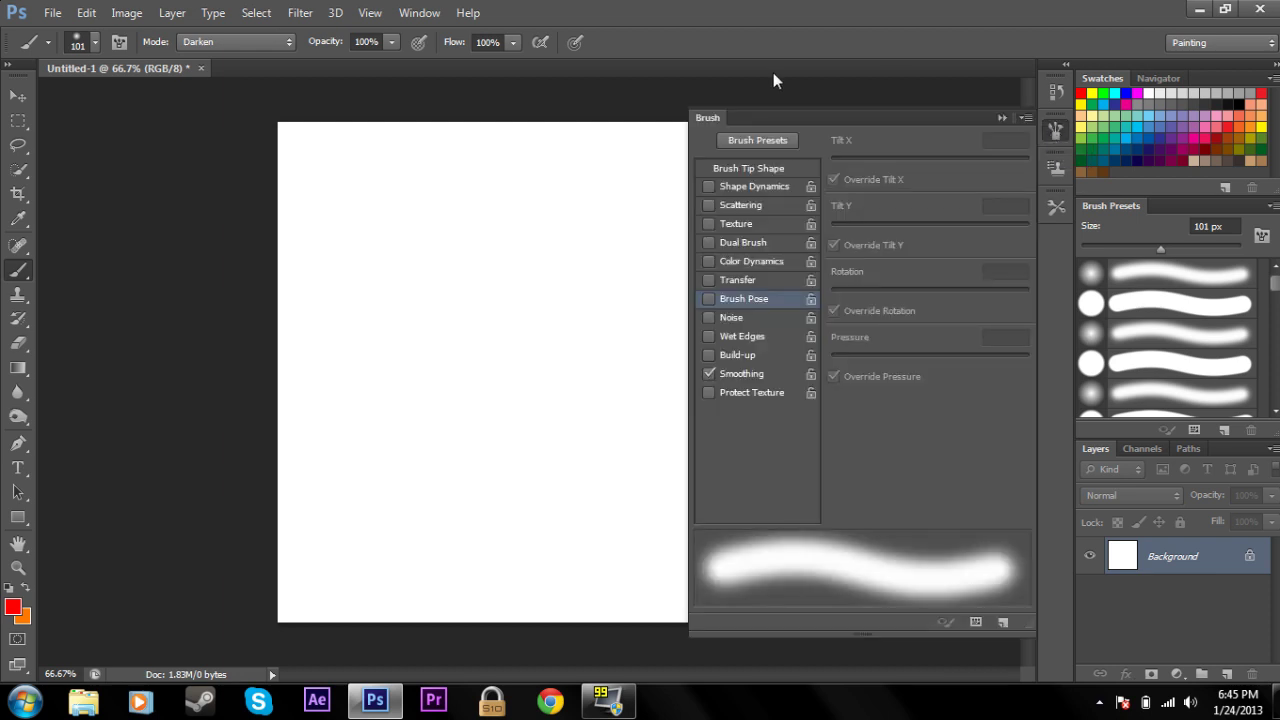
click(710, 186)
click(736, 188)
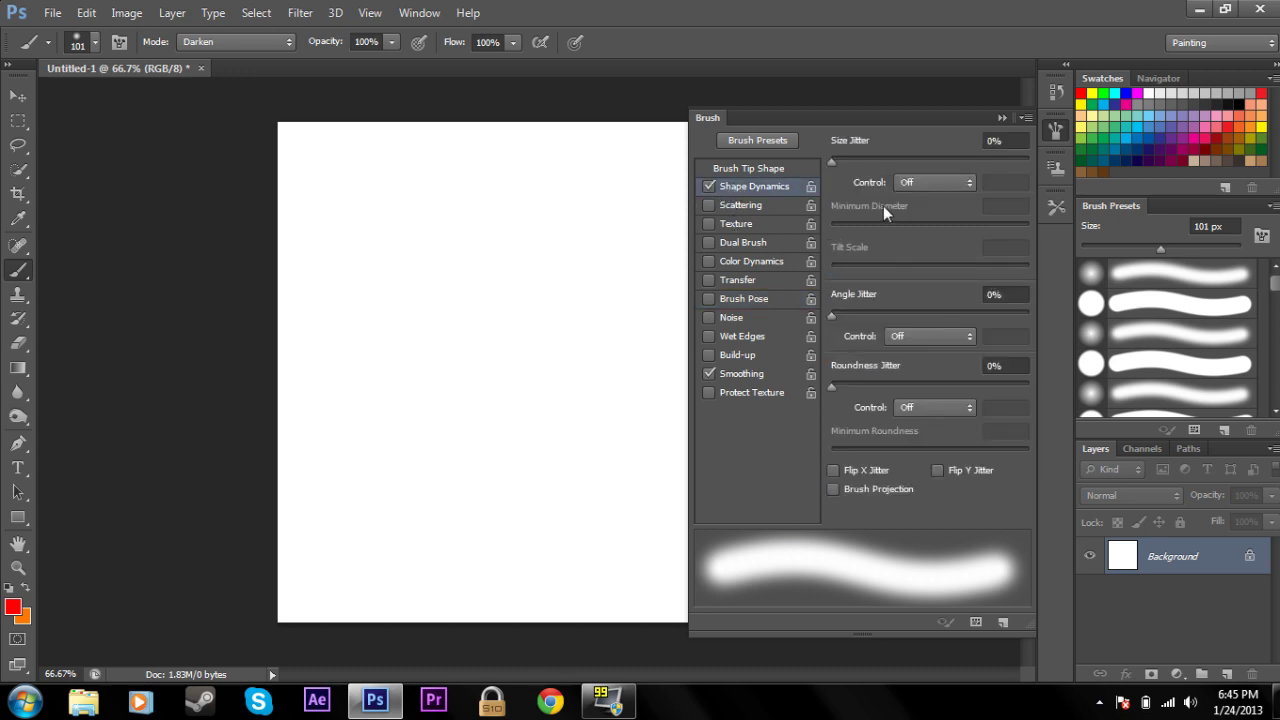
drag(830, 160, 1083, 167)
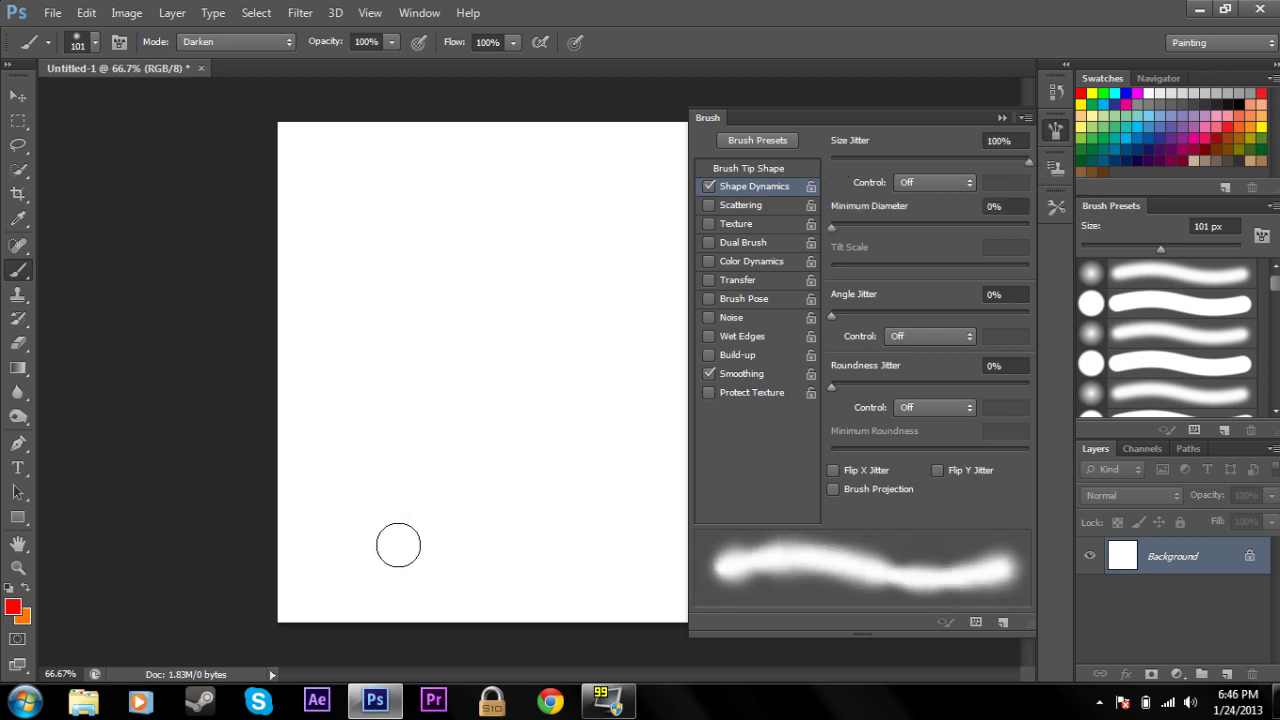
mouse_move(397, 541)
mouse_down()
mouse_move(420, 277)
mouse_move(653, 377)
mouse_move(535, 470)
mouse_up()
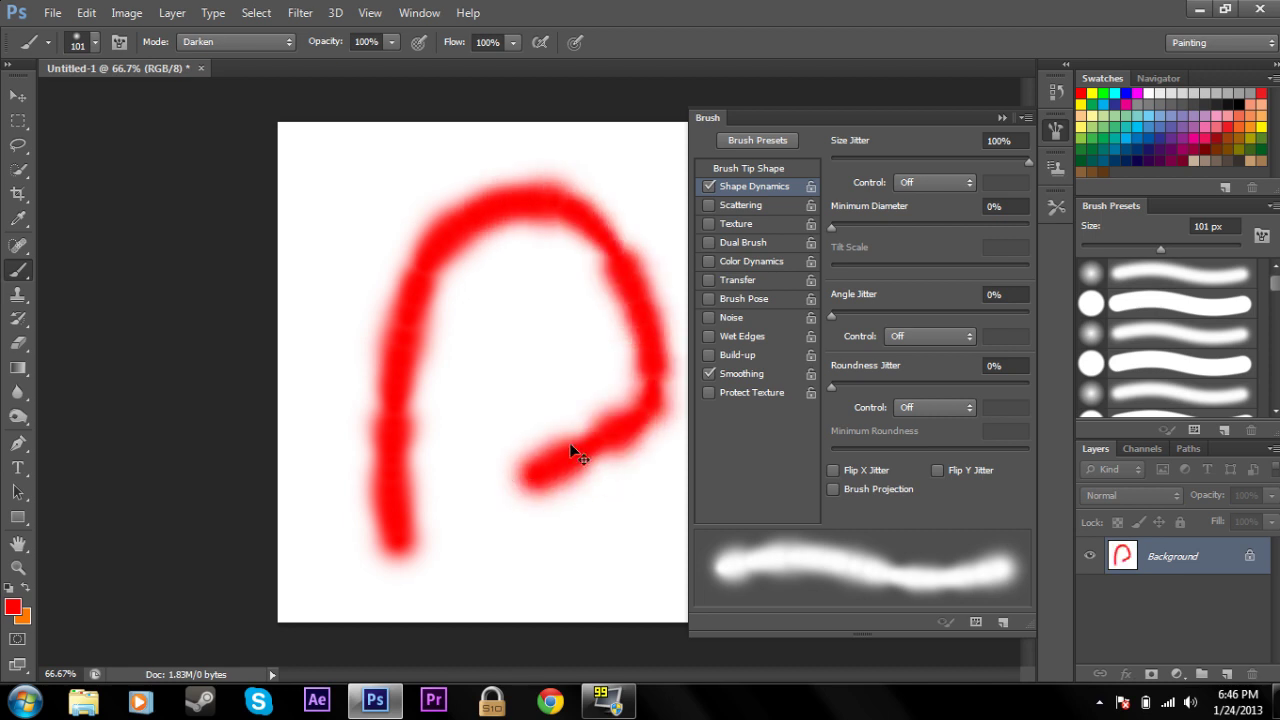
Undo that stroke, raise Hardness to 100%, and paint a looping hard-edged jittered red stroke
key(ctrl+z)
right_click(410, 412)
drag(421, 505, 620, 501)
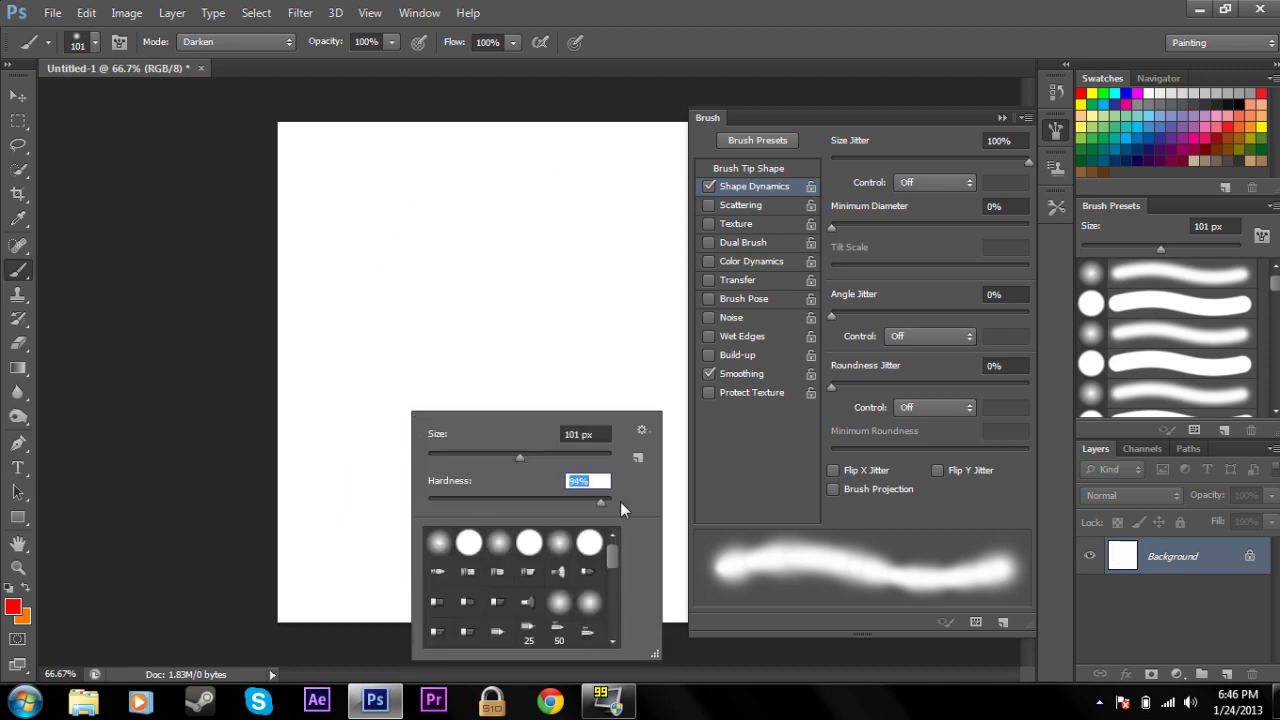
key(Return)
mouse_move(382, 530)
mouse_down()
mouse_move(415, 338)
mouse_move(478, 254)
mouse_move(581, 327)
mouse_move(522, 435)
mouse_move(543, 573)
mouse_move(648, 411)
mouse_move(654, 277)
mouse_move(592, 184)
mouse_move(398, 175)
mouse_move(365, 200)
mouse_up()
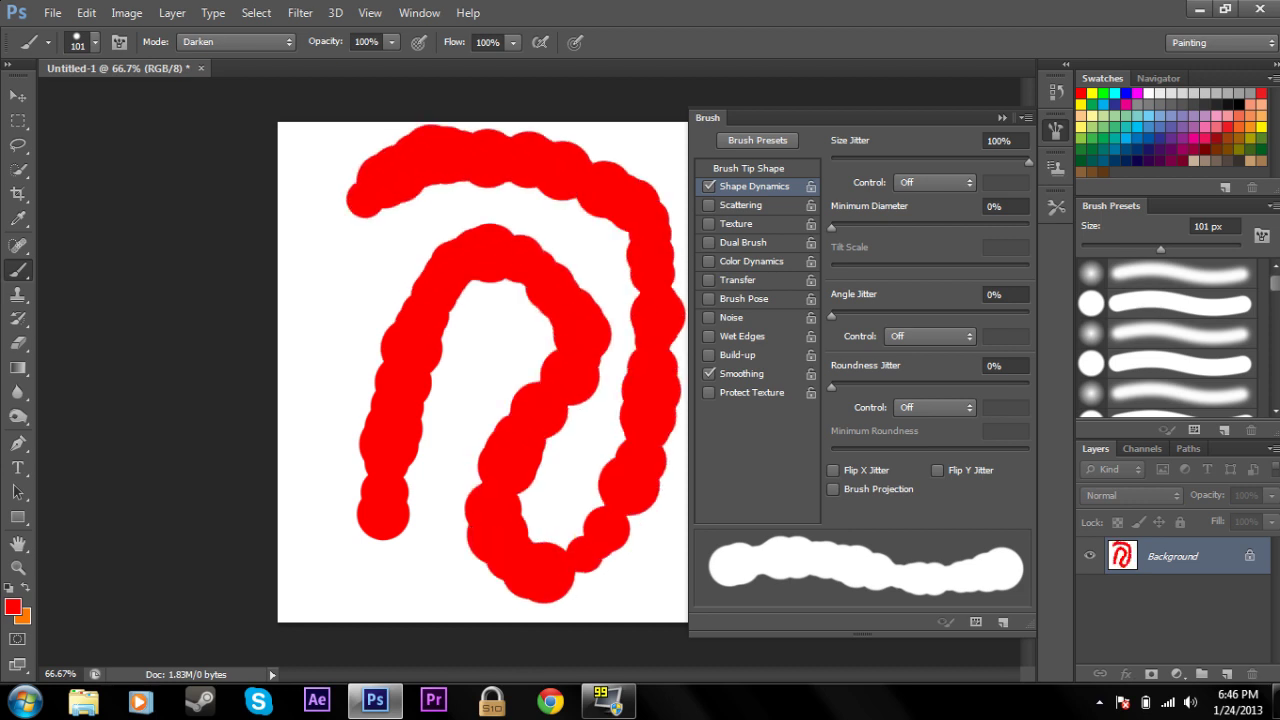
Turn off Shape Dynamics, compare smooth strokes, undo, and paint one smooth vertical red stroke at left
click(709, 186)
drag(368, 245, 418, 385)
mouse_move(448, 440)
mouse_down()
mouse_move(600, 470)
mouse_move(620, 320)
mouse_up()
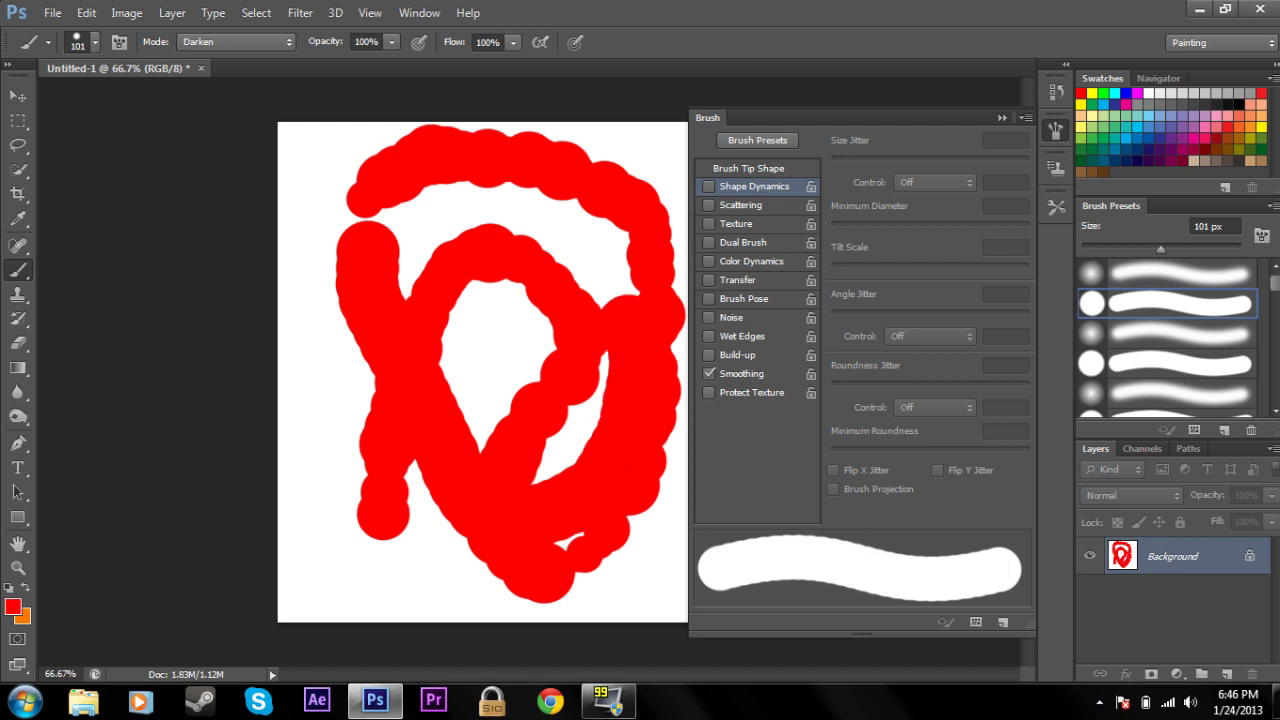
key(ctrl+alt+z)
key(ctrl+alt+z)
key(ctrl+alt+z)
drag(355, 162, 341, 562)
Re-enable Shape Dynamics, lower Size Jitter to 10%, and paint vertical red test strokes
click(709, 186)
mouse_move(490, 160)
mouse_down()
mouse_move(488, 310)
mouse_move(456, 558)
mouse_up()
drag(1029, 161, 851, 172)
drag(622, 158, 598, 568)
key(ctrl+alt+z)
key(ctrl+alt+z)
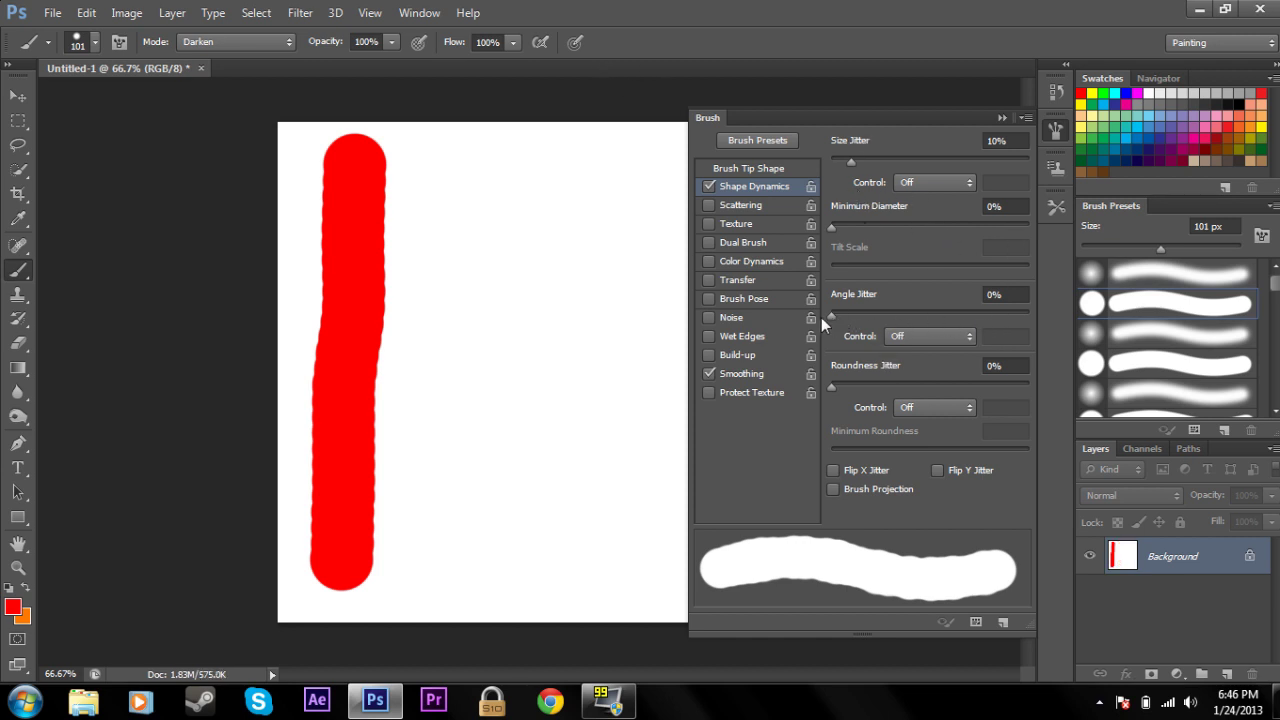
Leave Angle Jitter at 0%, set Roundness Jitter to 99%, paint three red strokes, then undo them
mouse_move(833, 314)
mouse_down()
mouse_move(956, 311)
mouse_move(768, 324)
mouse_up()
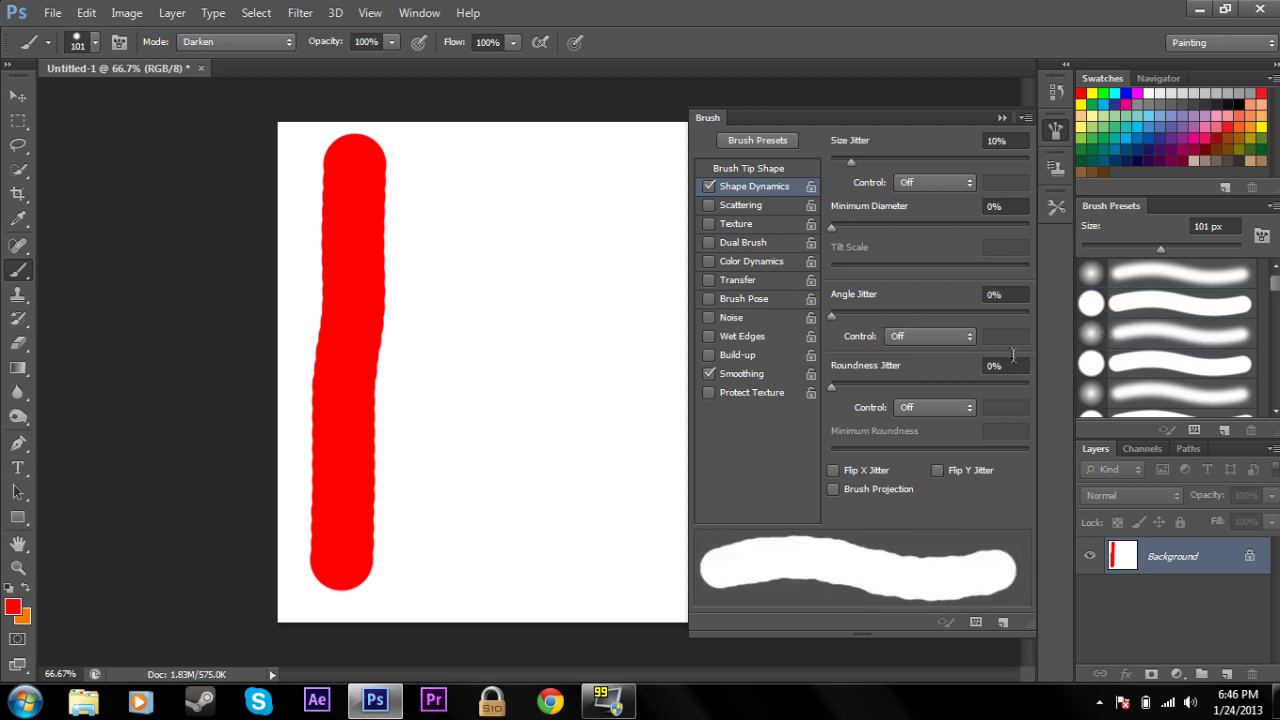
drag(841, 388, 1027, 386)
click(455, 164)
drag(455, 164, 444, 570)
drag(534, 552, 553, 168)
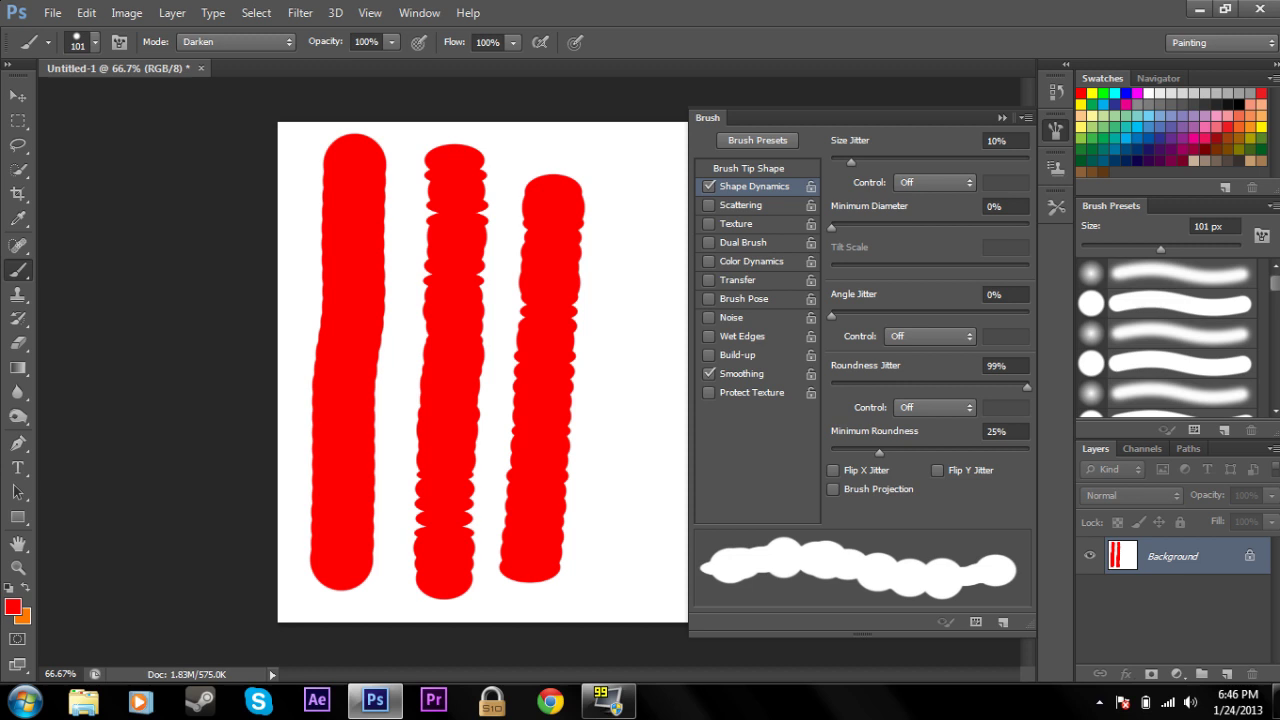
key(ctrl+alt+z)
key(ctrl+alt+z)
key(ctrl+alt+z)
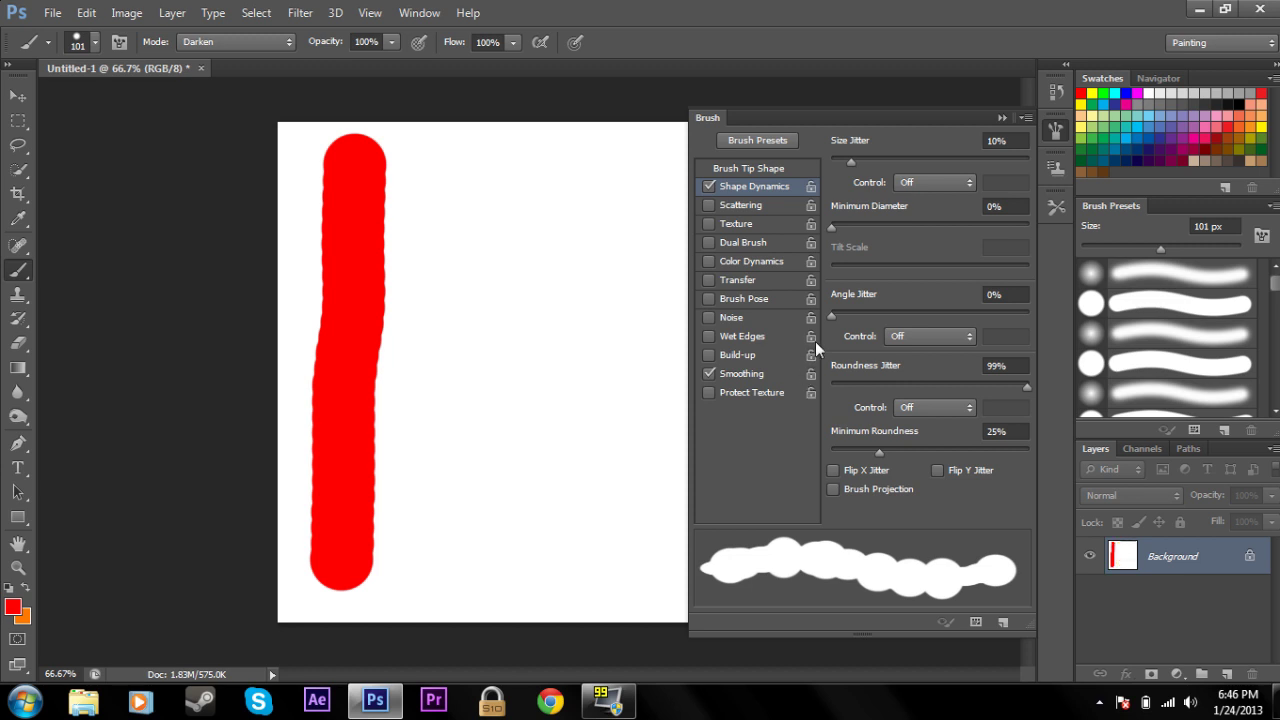
Swap Shape Dynamics for Scattering, paint scattered red dots, then undo them
click(710, 187)
click(723, 204)
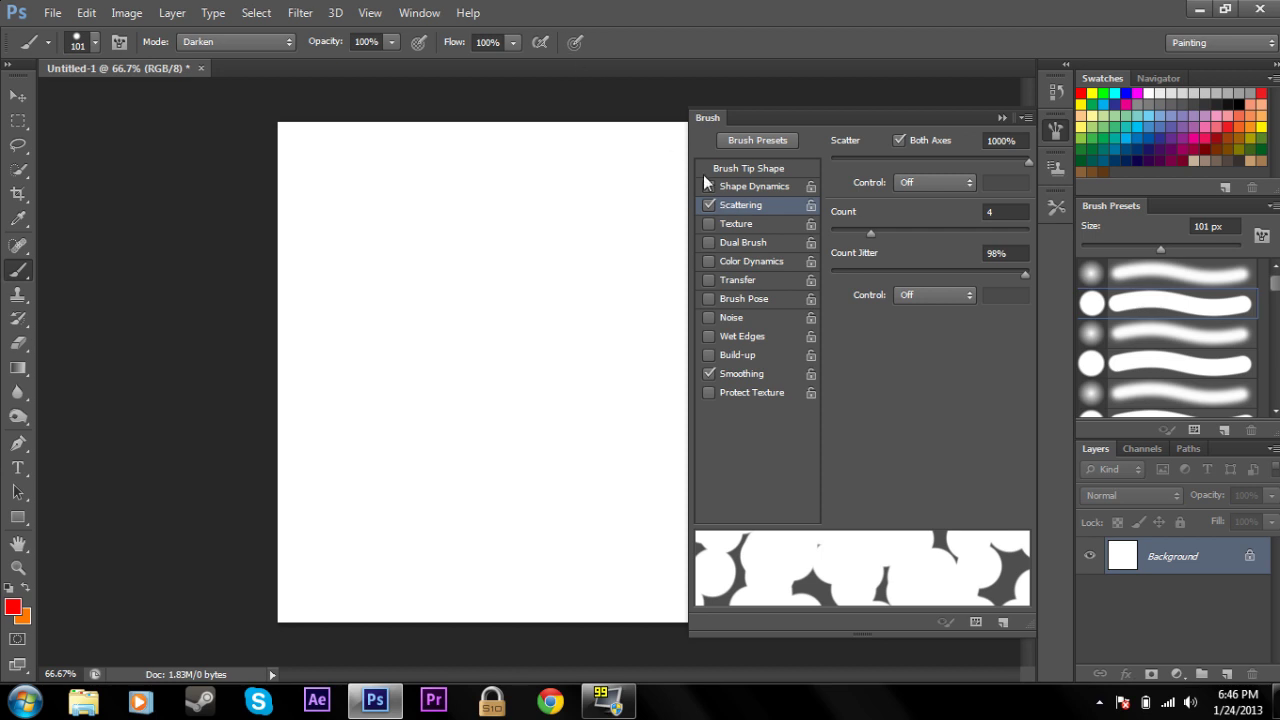
drag(440, 460, 490, 468)
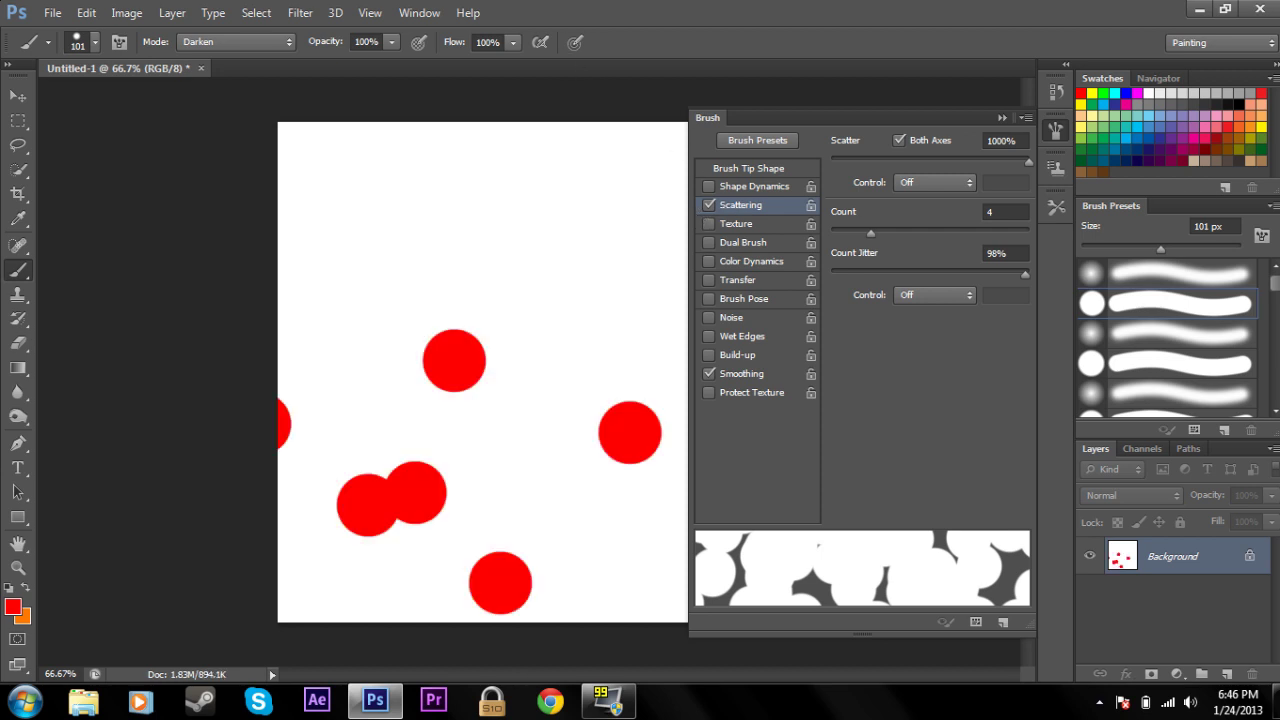
mouse_move(450, 250)
mouse_down()
mouse_move(520, 320)
mouse_move(450, 320)
mouse_up()
key(ctrl+z)
key(ctrl+alt+z)
key(ctrl+alt+z)
key(ctrl+alt+z)
key(ctrl+alt+z)
key(ctrl+alt+z)
key(ctrl+alt+z)
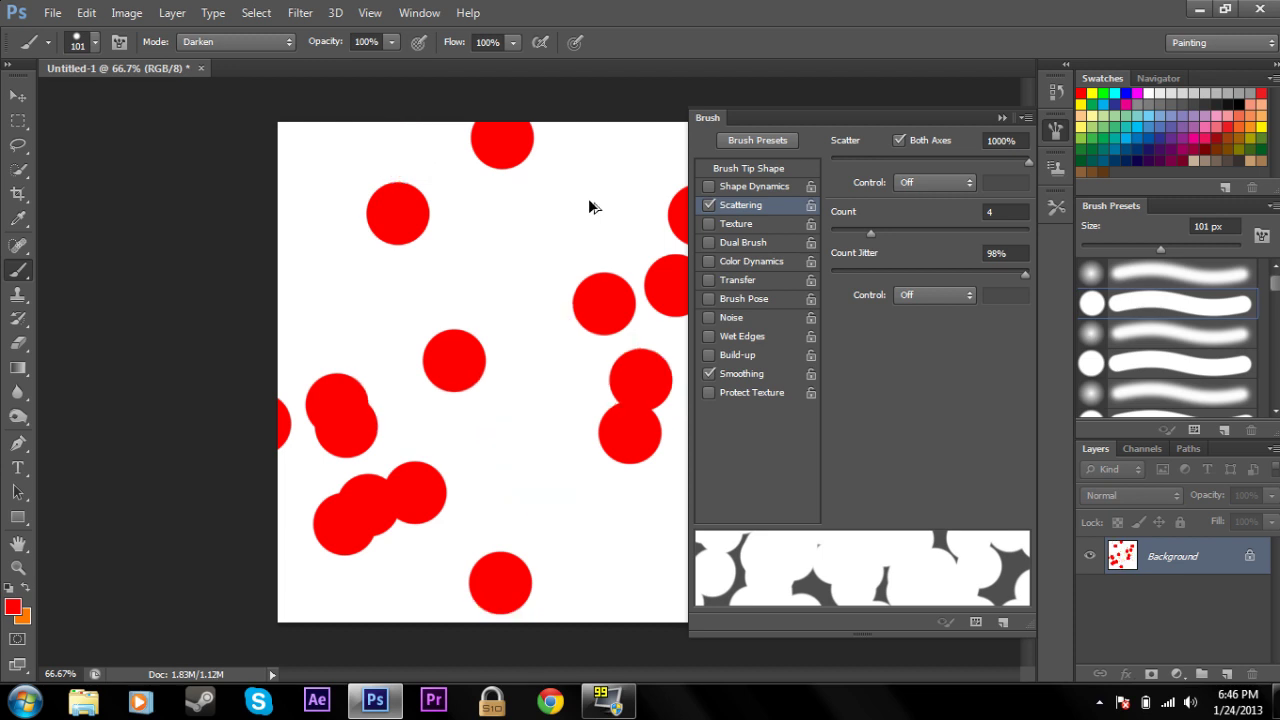
key(ctrl+alt+z)
key(ctrl+alt+z)
key(ctrl+alt+z)
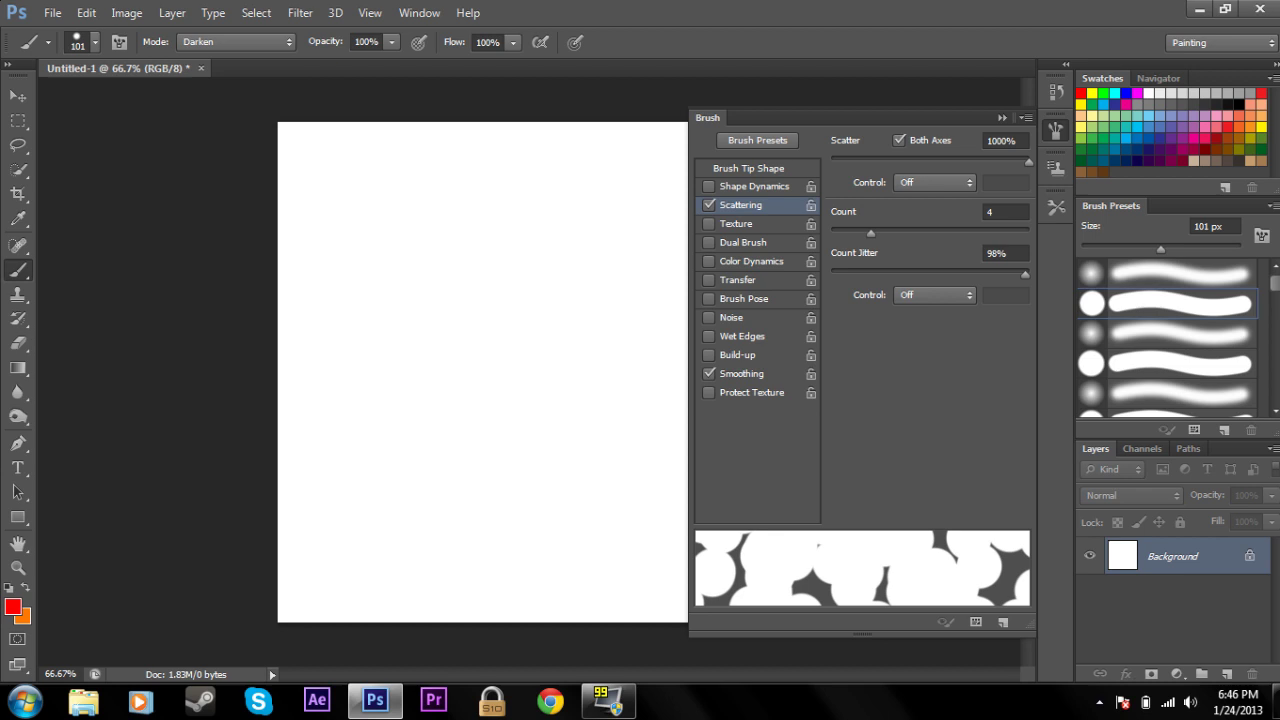
Compare Scatter at 1000% and 395% with red dot strokes, keeping 1000%, then clear the canvas
drag(400, 210, 640, 590)
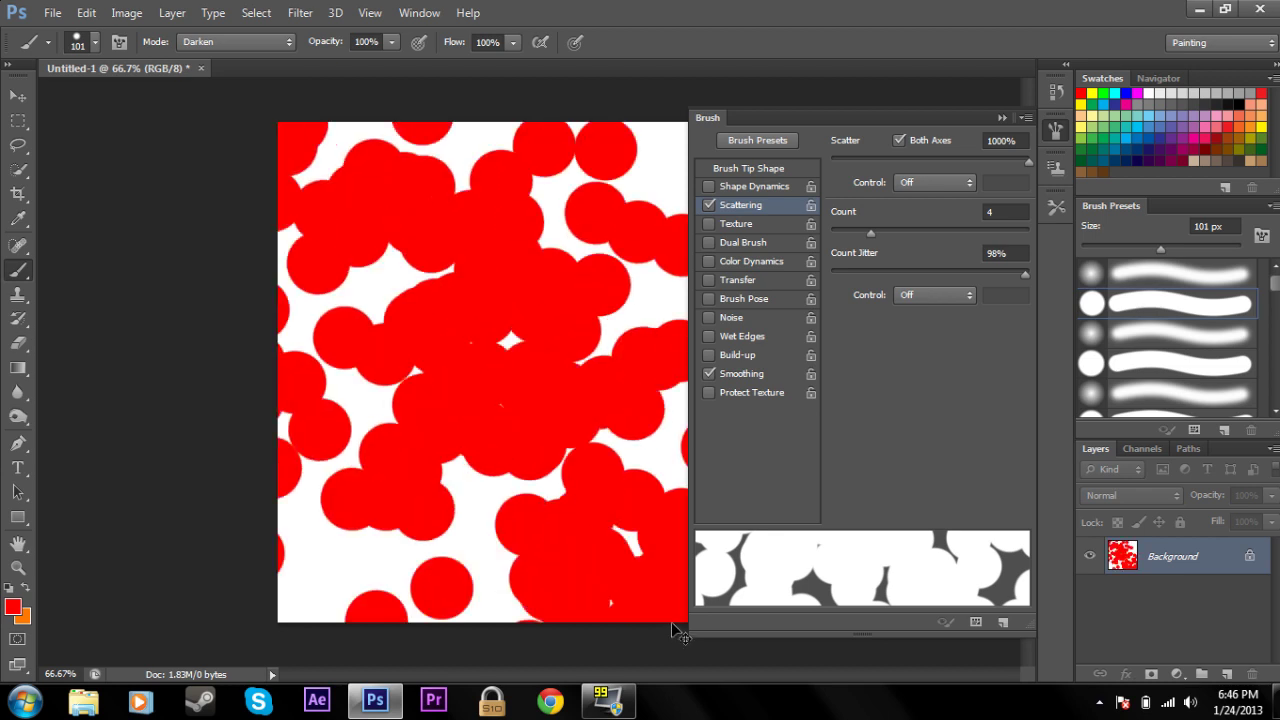
key(ctrl+alt+z)
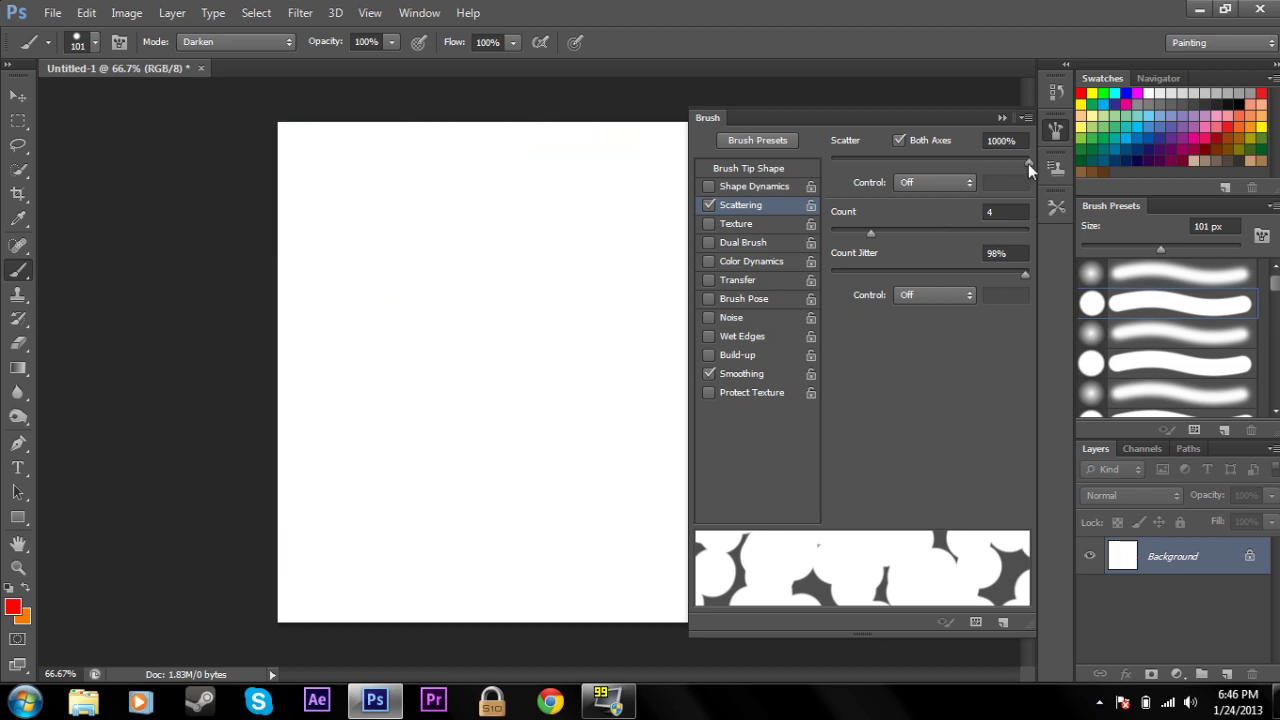
mouse_move(1025, 163)
mouse_down()
mouse_move(909, 161)
mouse_move(1029, 161)
mouse_up()
key(ctrl+shift+z)
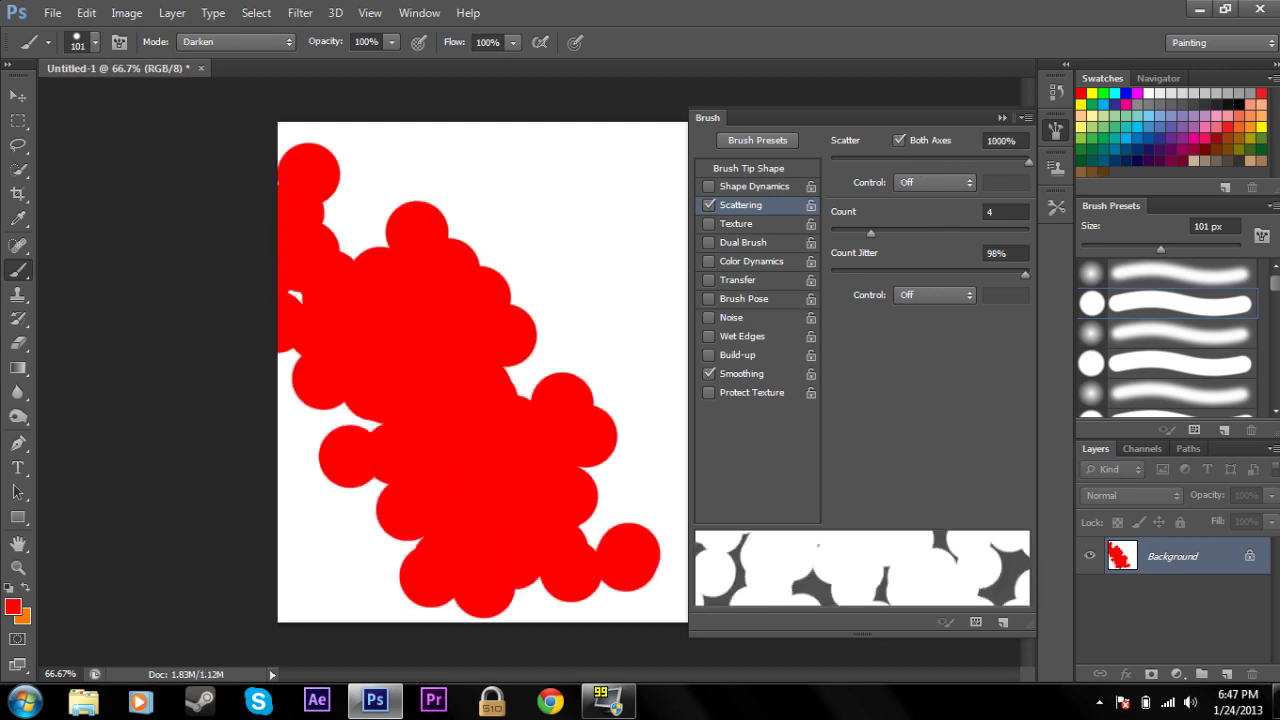
drag(690, 220, 728, 314)
key(ctrl+alt+z)
key(ctrl+alt+z)
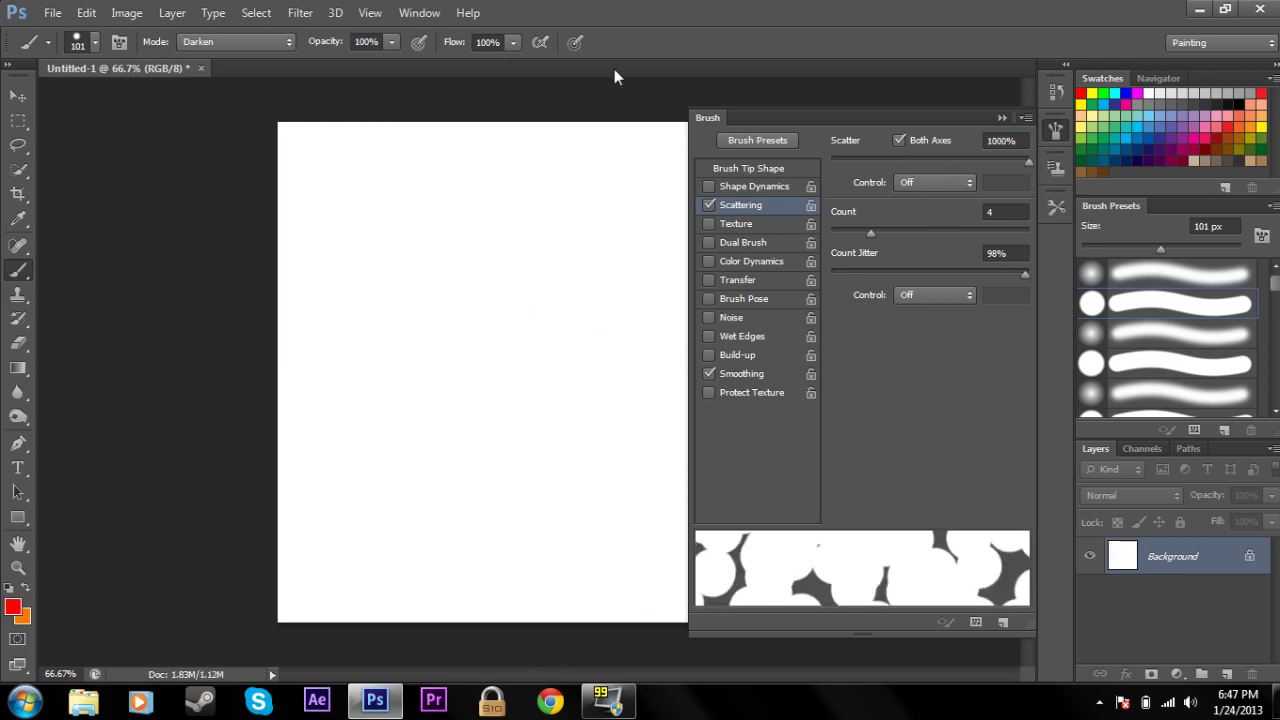
Re-enable Shape Dynamics with Roundness Jitter at 0%, paint scattered red dabs, then undo
click(709, 186)
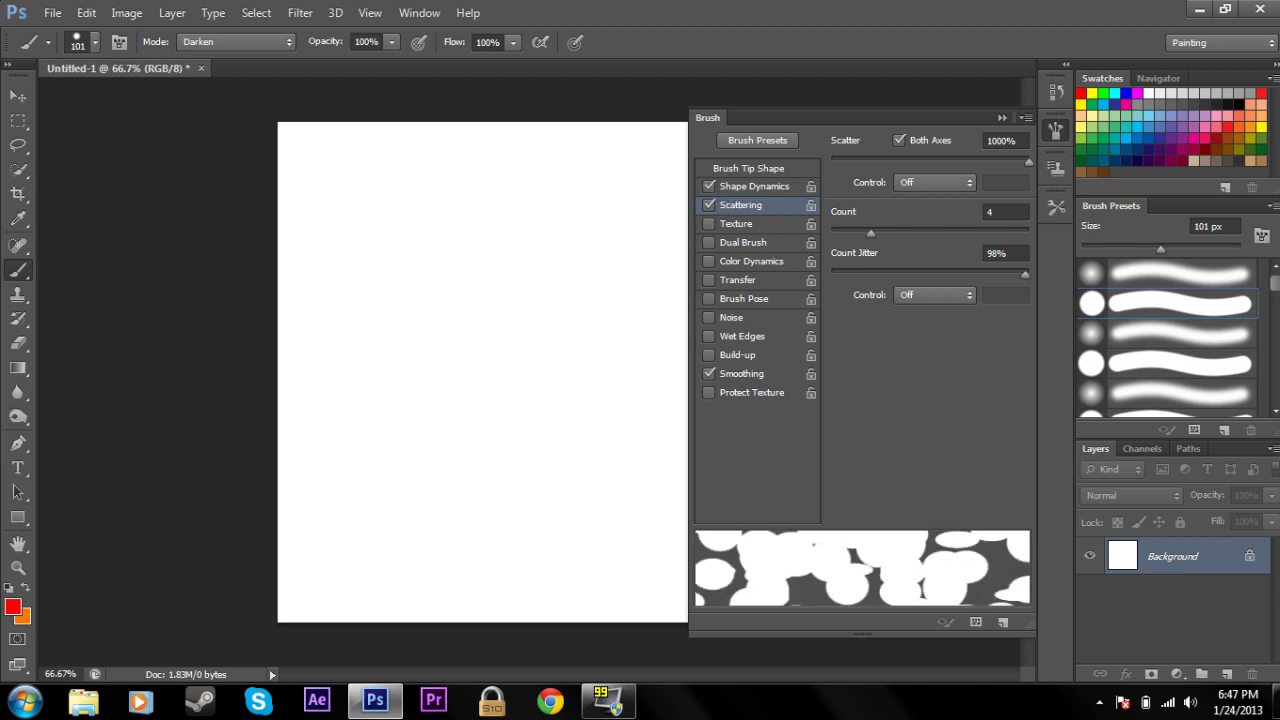
click(750, 187)
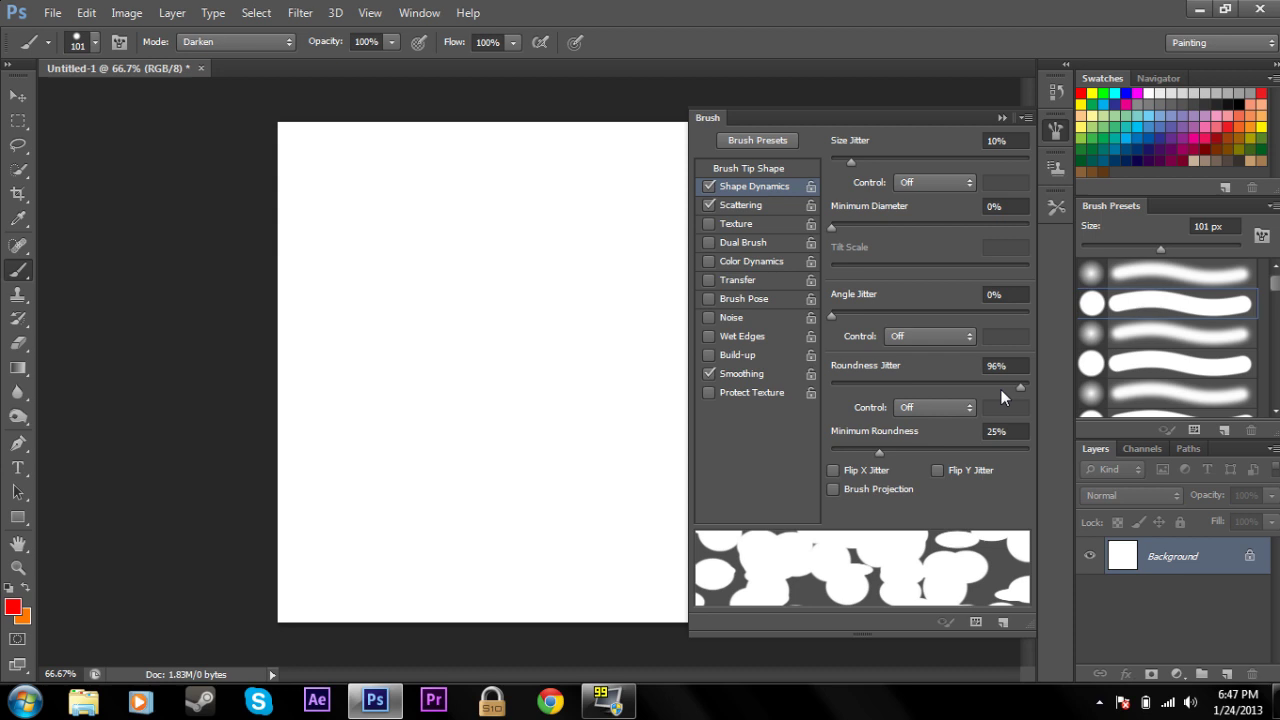
drag(1001, 389, 830, 386)
mouse_move(330, 540)
mouse_down()
mouse_move(410, 350)
mouse_move(480, 420)
mouse_move(590, 380)
mouse_move(630, 250)
mouse_up()
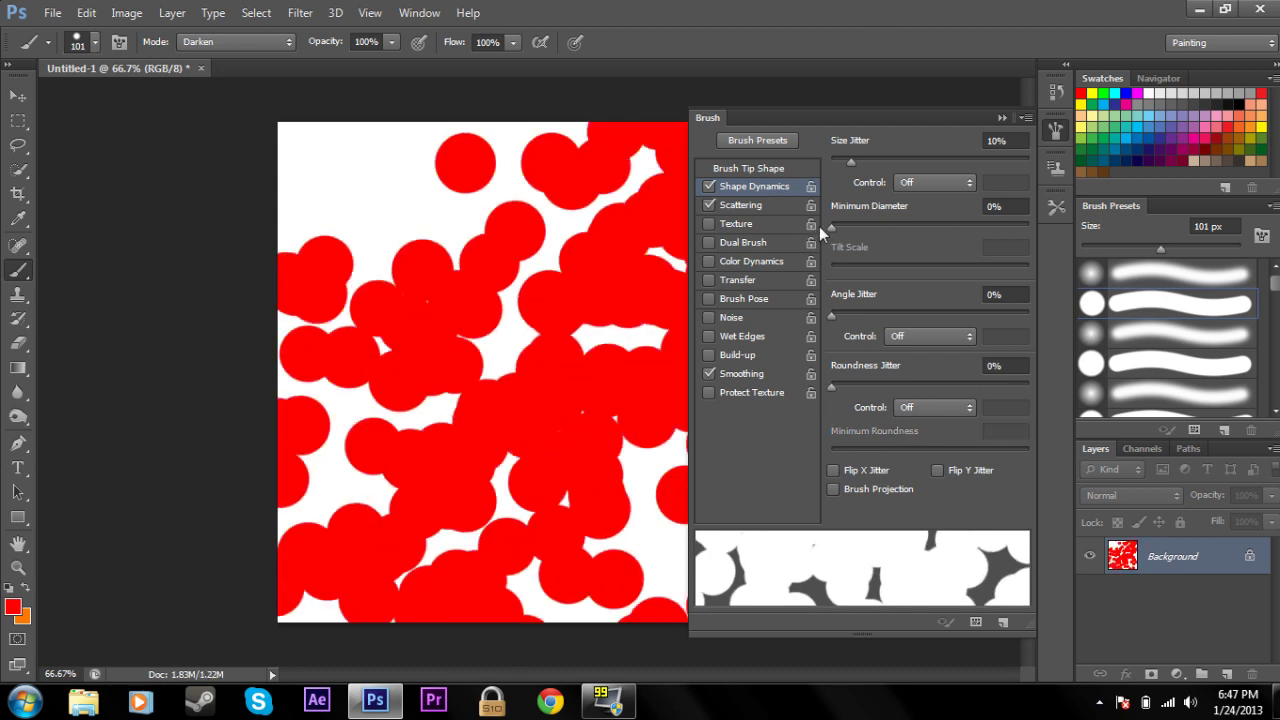
key(ctrl+z)
Test Count Jitter at 0% and then 100% with red dabs, undoing each test
click(740, 206)
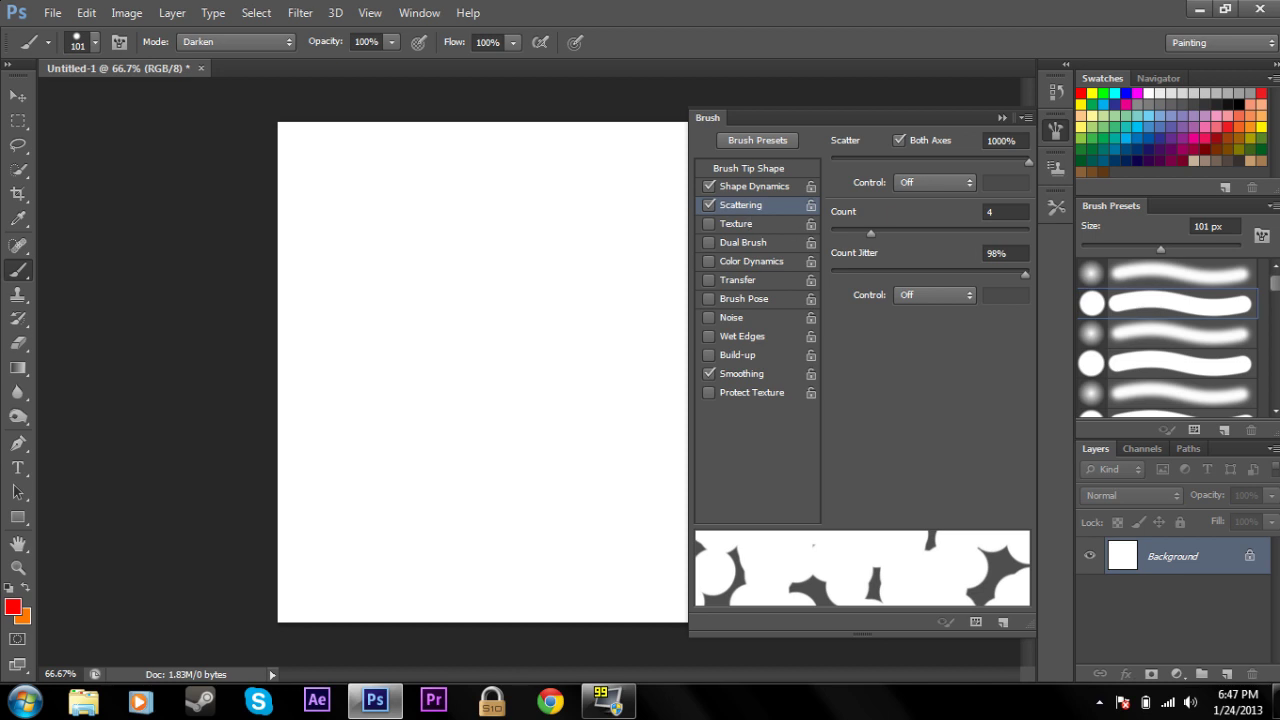
drag(1021, 275, 831, 273)
drag(450, 370, 440, 500)
key(ctrl+z)
drag(831, 273, 1029, 273)
drag(480, 430, 516, 388)
key(ctrl+z)
Disable Scattering and Shape Dynamics, try Texture and Dual Brush then disable them, and enable Color Dynamics
click(709, 205)
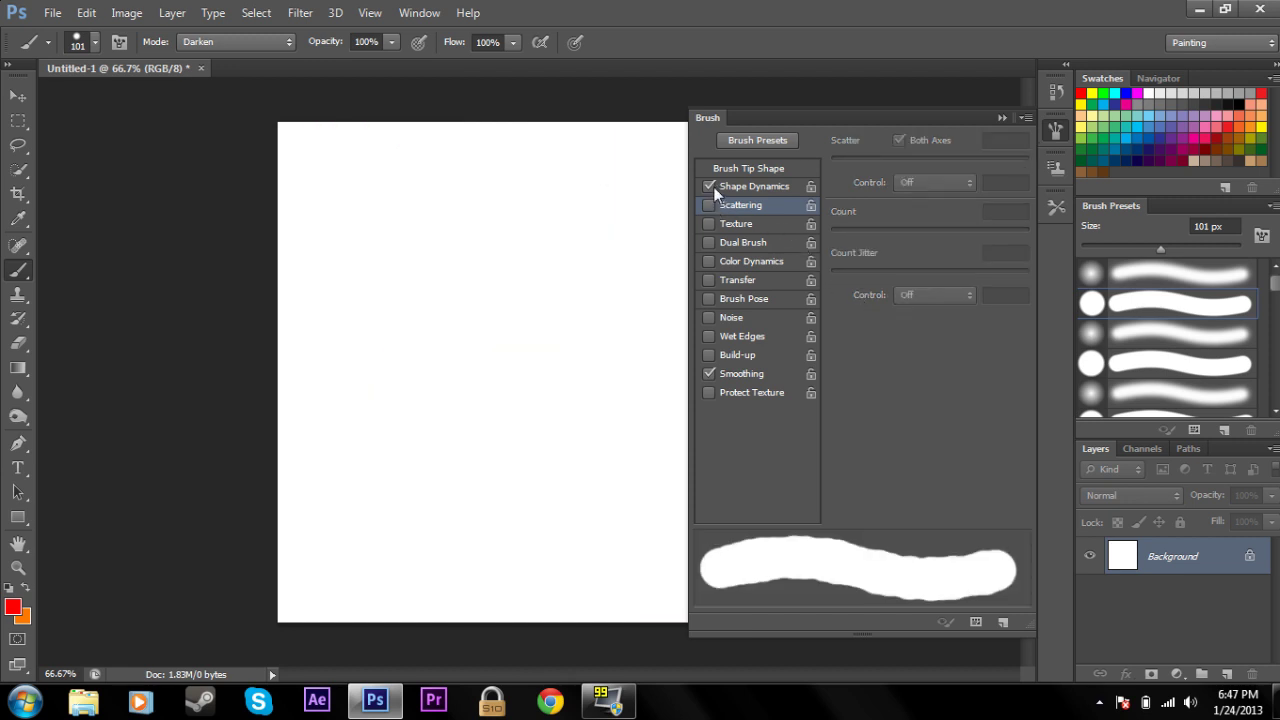
click(709, 186)
click(729, 224)
click(843, 161)
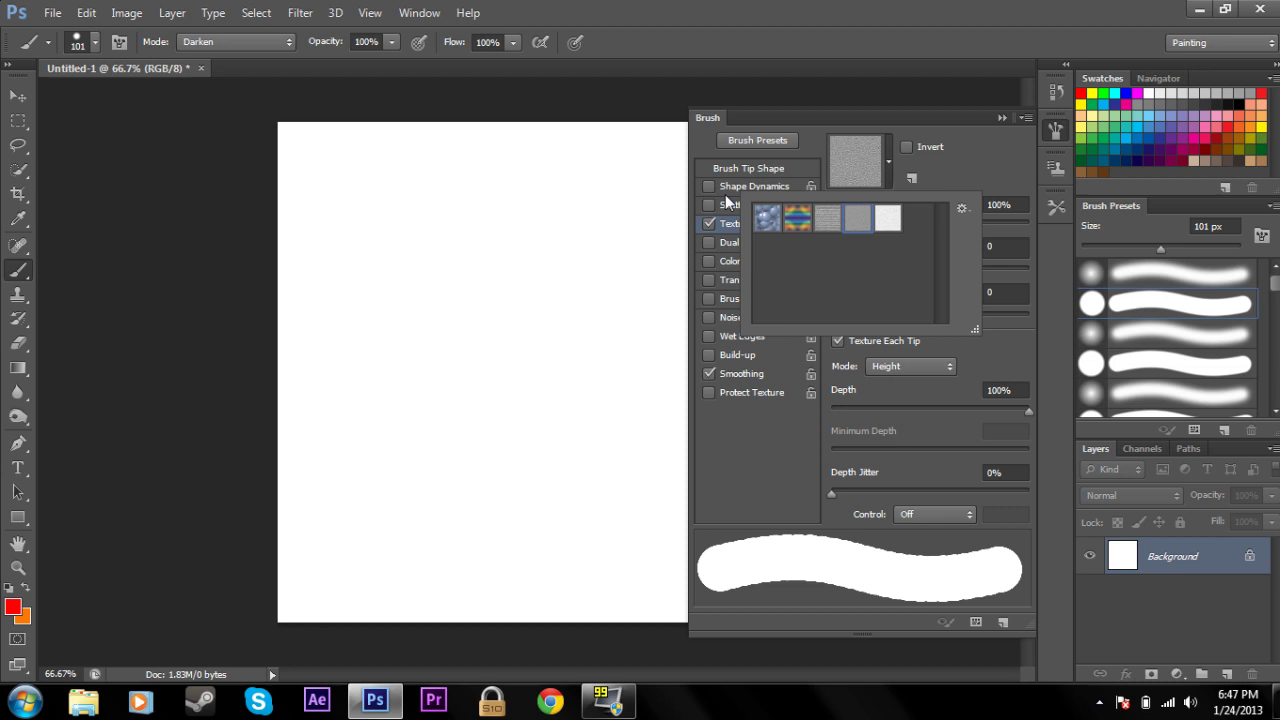
click(724, 226)
click(709, 224)
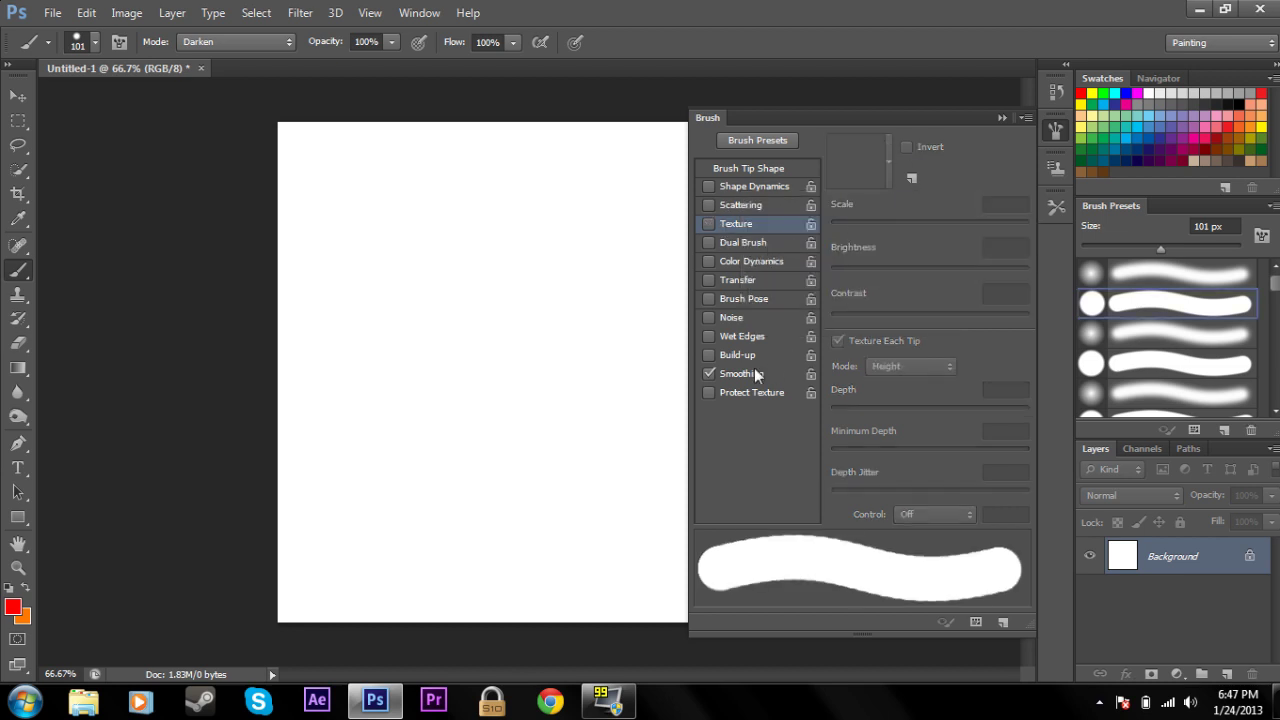
click(748, 244)
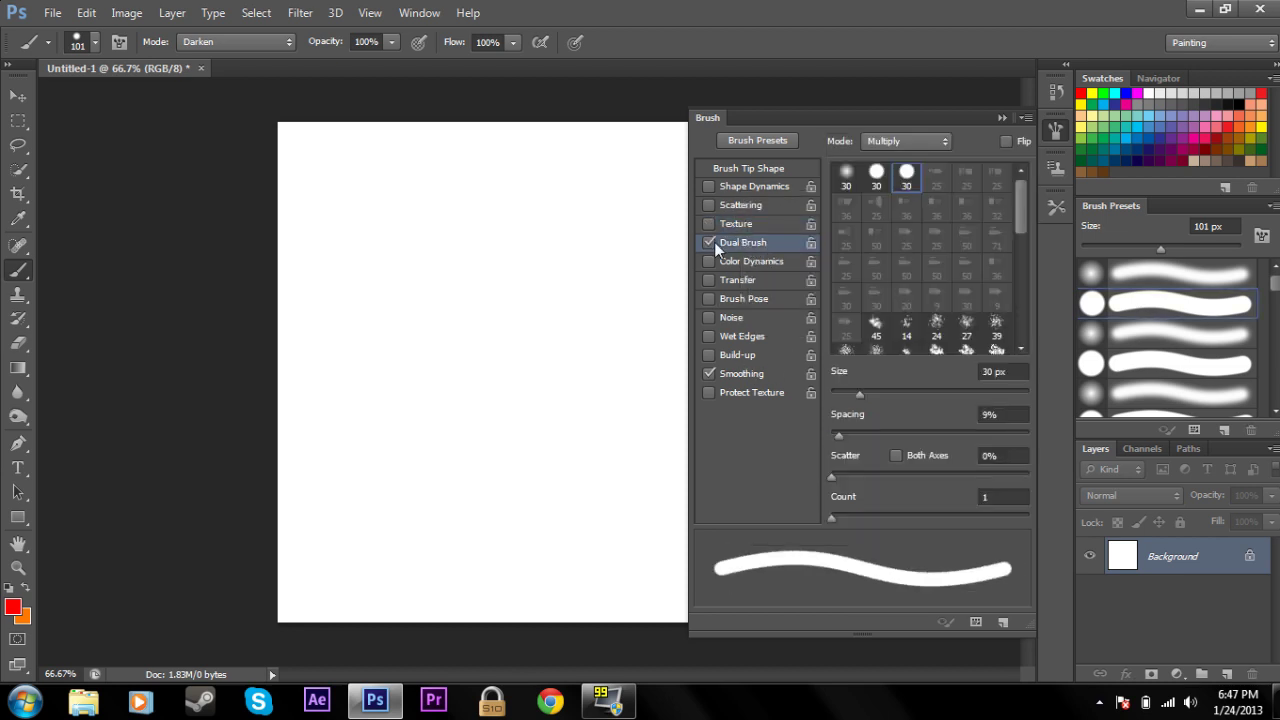
click(709, 243)
click(741, 266)
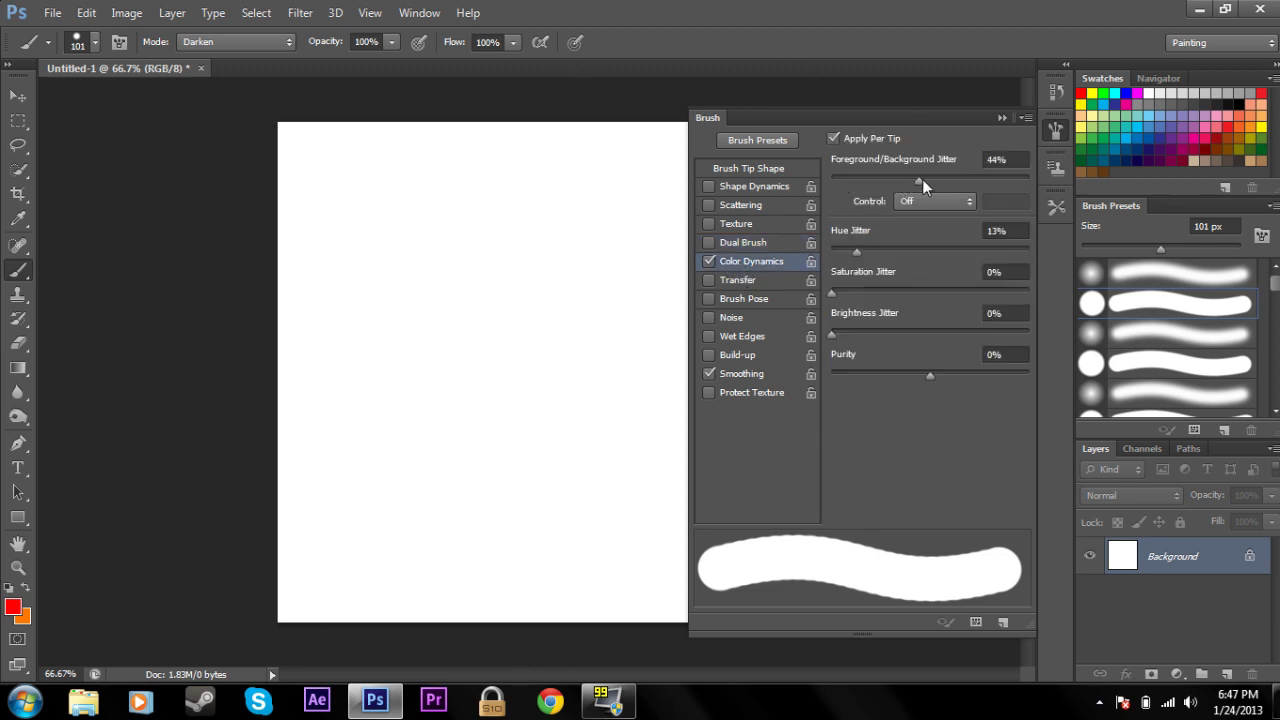
Set Foreground/Background Jitter to 100%, paint two looping red-orange strokes, then undo them
drag(922, 179, 1099, 186)
mouse_move(318, 578)
mouse_down()
mouse_move(414, 468)
mouse_move(549, 216)
mouse_move(445, 465)
mouse_move(350, 285)
mouse_move(615, 290)
mouse_move(680, 262)
mouse_up()
mouse_move(495, 240)
mouse_down()
mouse_move(493, 210)
mouse_move(553, 435)
mouse_move(458, 570)
mouse_move(500, 420)
mouse_move(613, 265)
mouse_move(478, 220)
mouse_move(438, 390)
mouse_move(523, 575)
mouse_move(370, 460)
mouse_up()
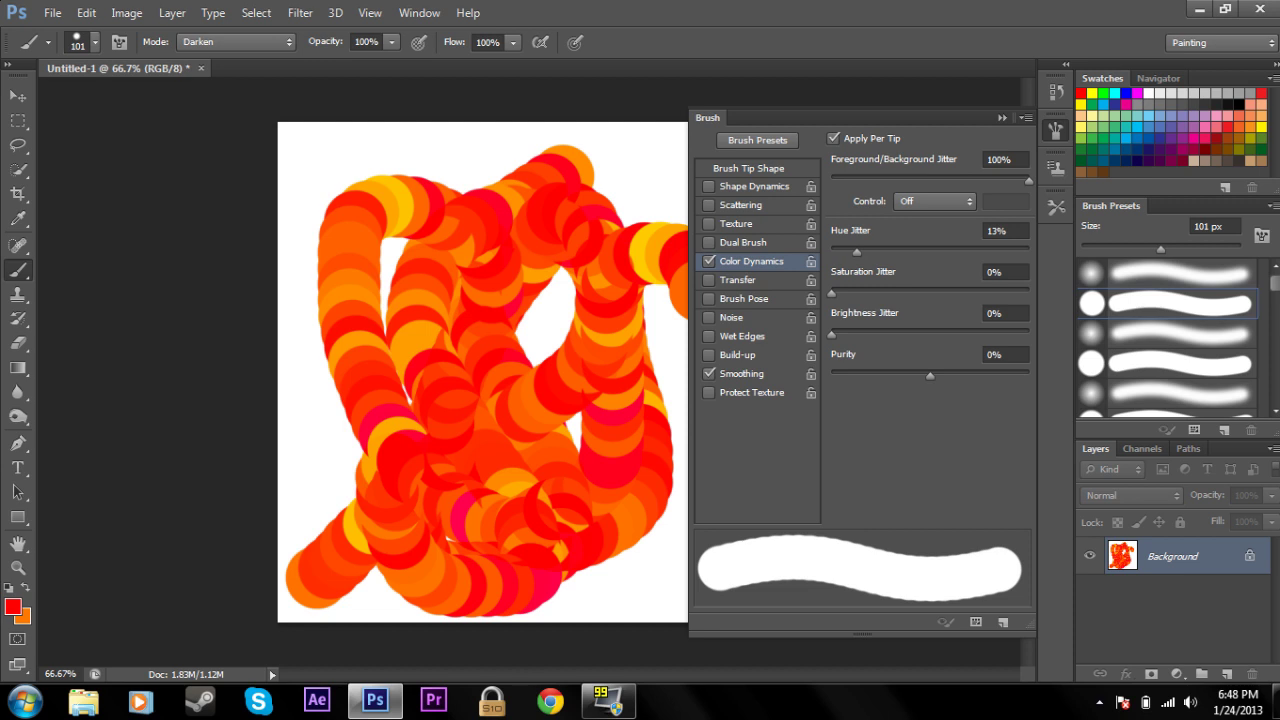
key(ctrl+alt+z)
key(ctrl+alt+z)
key(ctrl+alt+z)
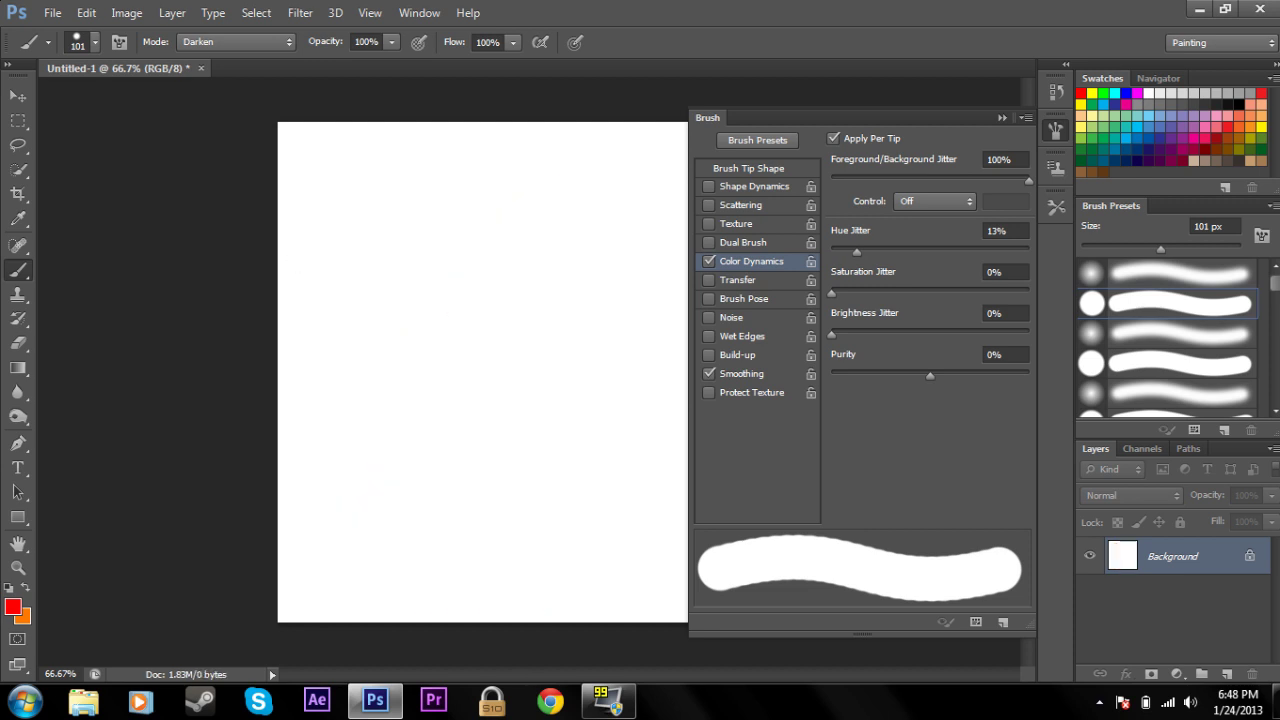
Re-enable Shape Dynamics and Scattering, paint scattered multicolour dabs, then clear them
key(ctrl+shift+z)
key(ctrl+shift+z)
key(ctrl+shift+z)
key(ctrl+shift+z)
key(ctrl+alt+z)
key(ctrl+alt+z)
key(ctrl+alt+z)
key(ctrl+alt+z)
click(709, 186)
click(710, 205)
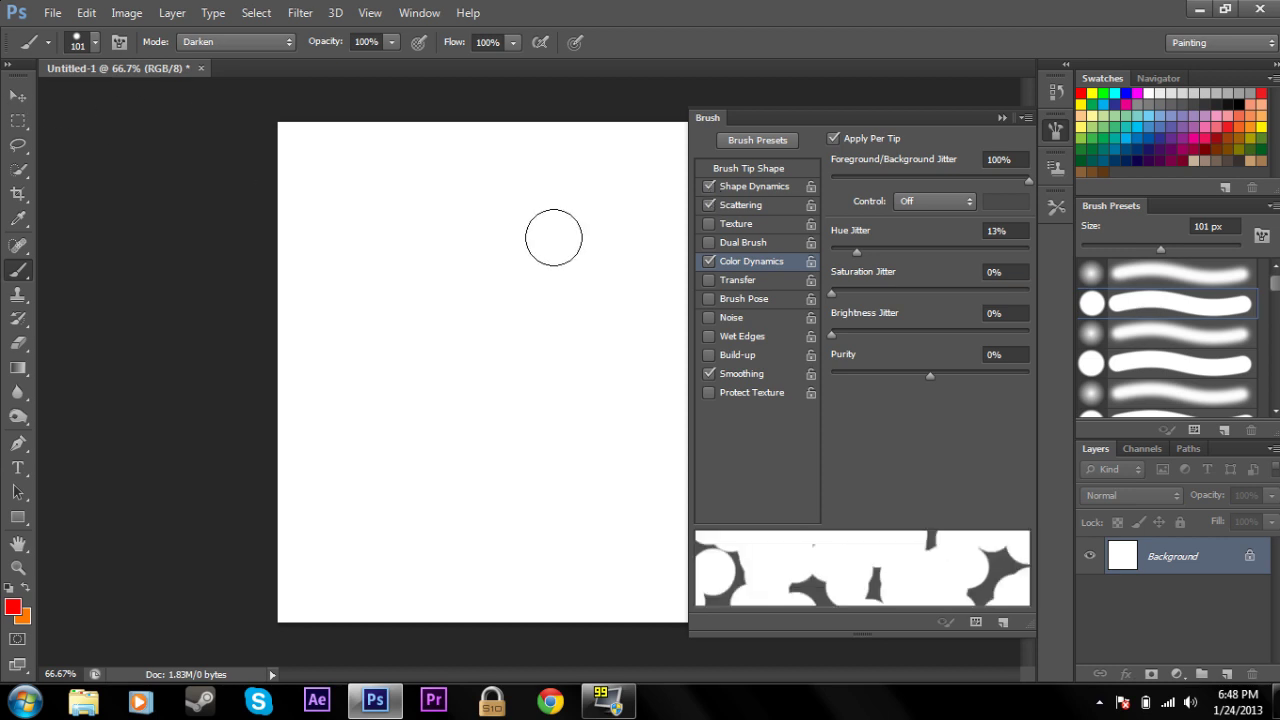
mouse_move(421, 255)
mouse_down()
mouse_move(384, 472)
mouse_move(521, 588)
mouse_move(620, 392)
mouse_move(596, 259)
mouse_move(678, 218)
mouse_move(652, 380)
mouse_move(597, 309)
mouse_move(450, 174)
mouse_move(174, 152)
mouse_move(658, 278)
mouse_up()
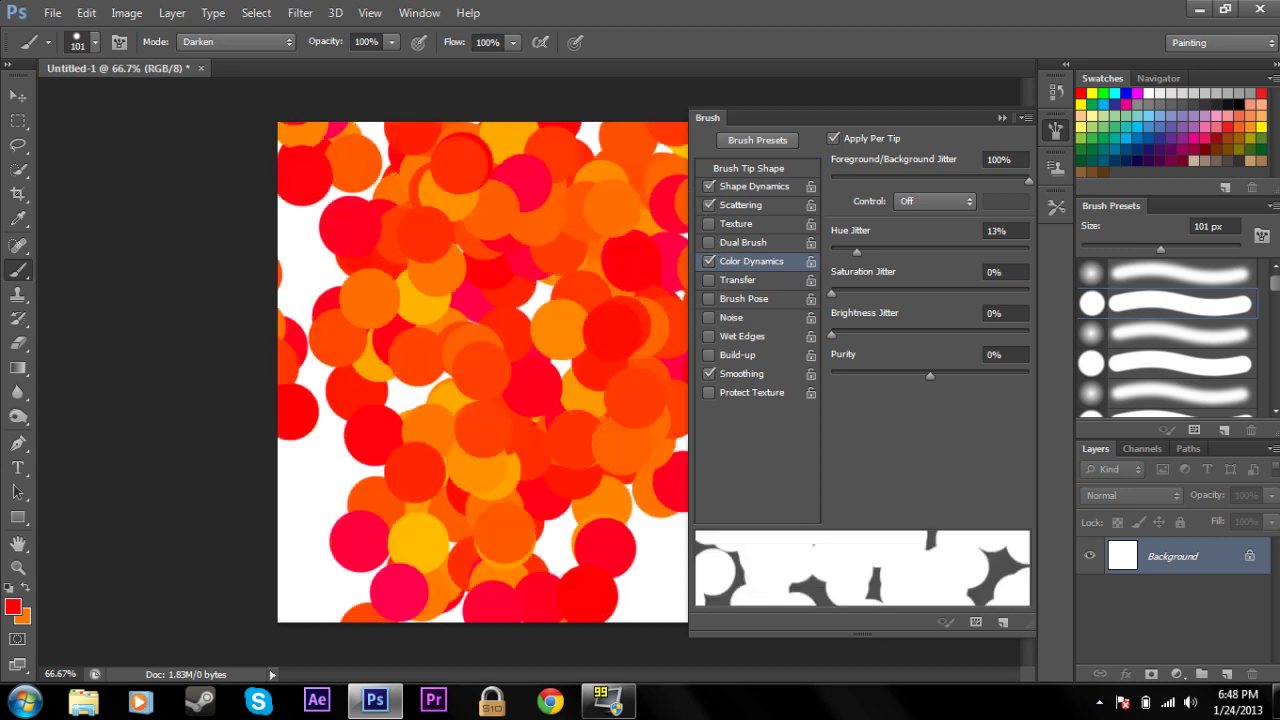
key(ctrl+alt+z)
Swap Color Dynamics for Transfer with 72% Opacity Jitter, test red dabs, undo, then disable Transfer
click(709, 261)
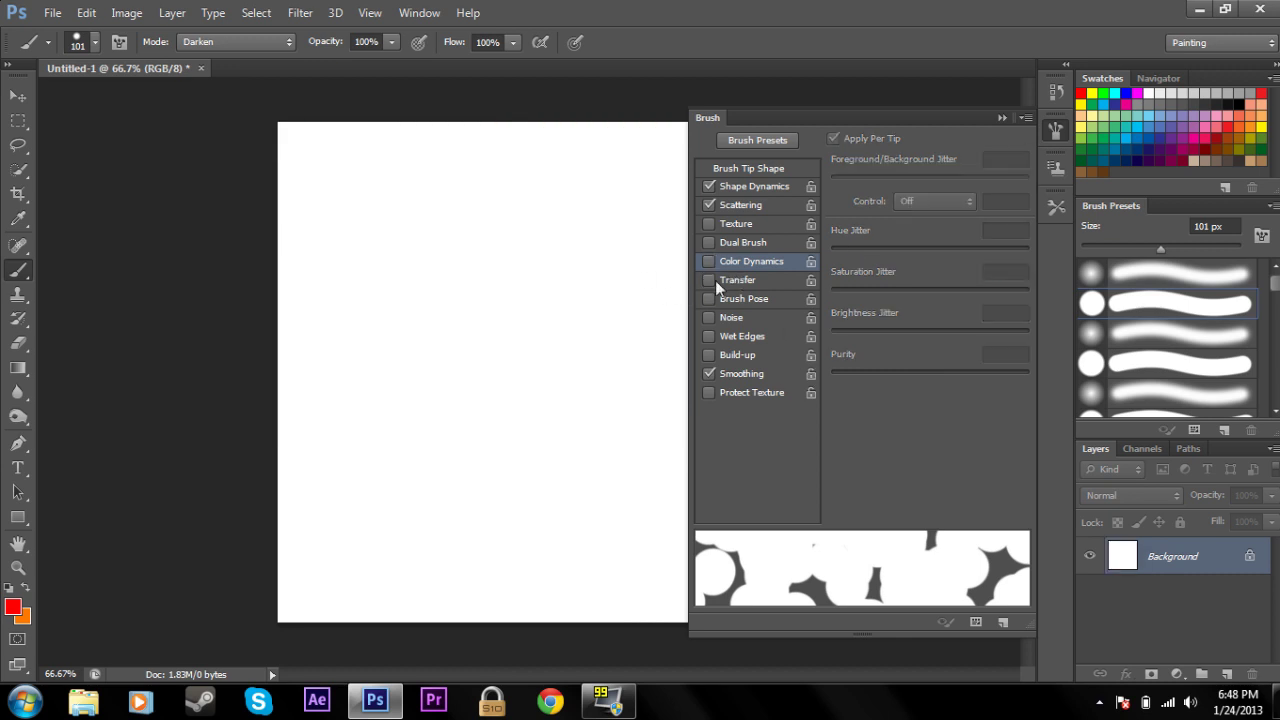
click(731, 282)
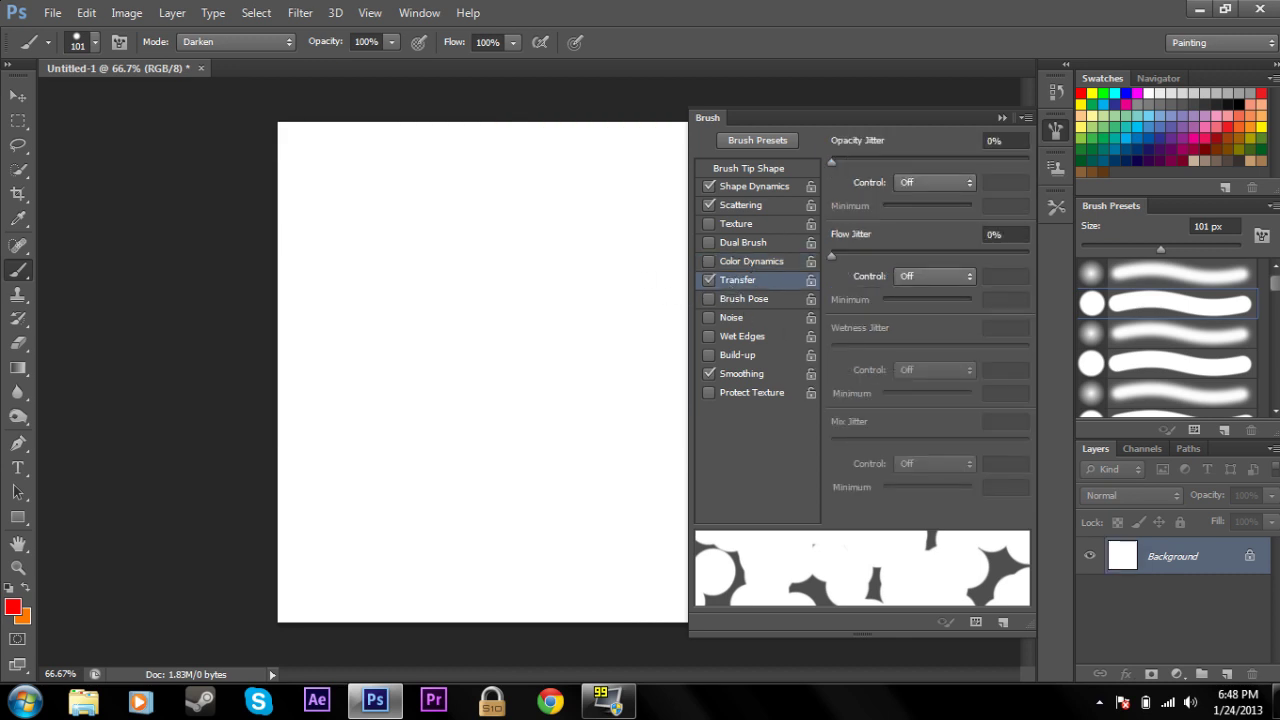
mouse_move(834, 161)
mouse_down()
mouse_move(996, 160)
mouse_move(975, 161)
mouse_up()
mouse_move(600, 230)
mouse_down()
mouse_move(560, 340)
mouse_move(430, 400)
mouse_move(470, 300)
mouse_move(430, 500)
mouse_move(520, 420)
mouse_up()
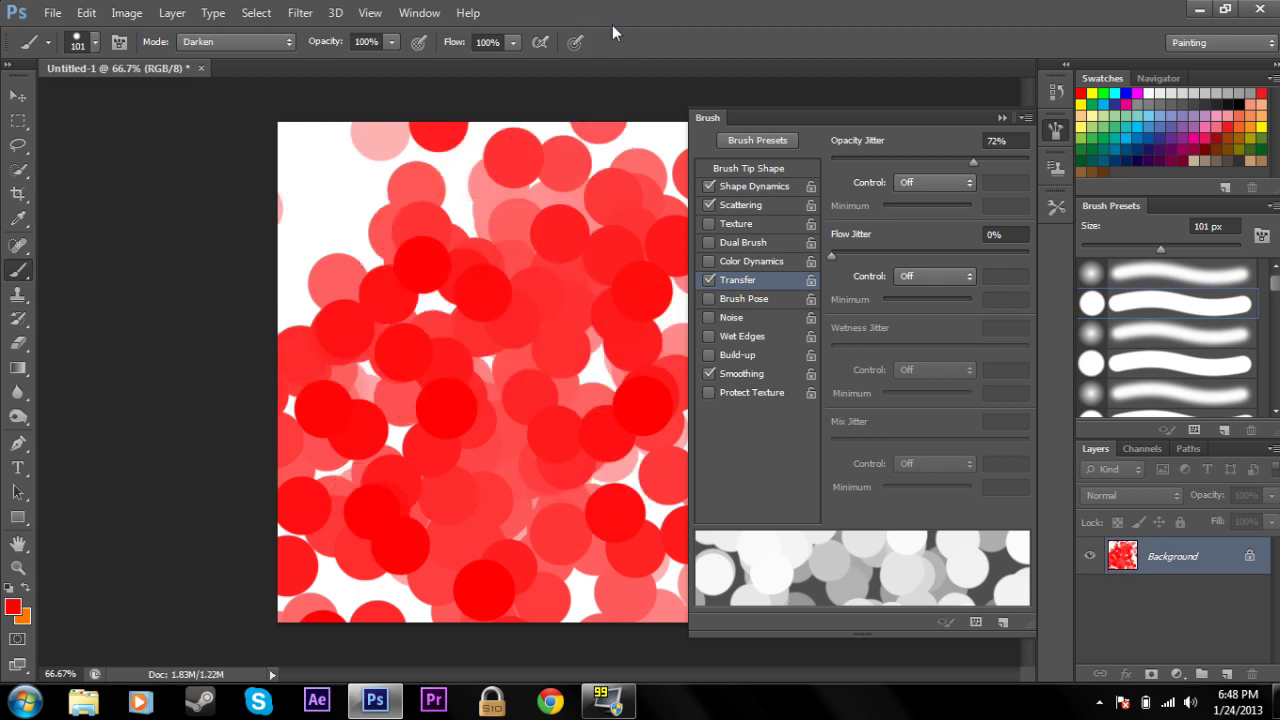
key(ctrl+z)
click(710, 280)
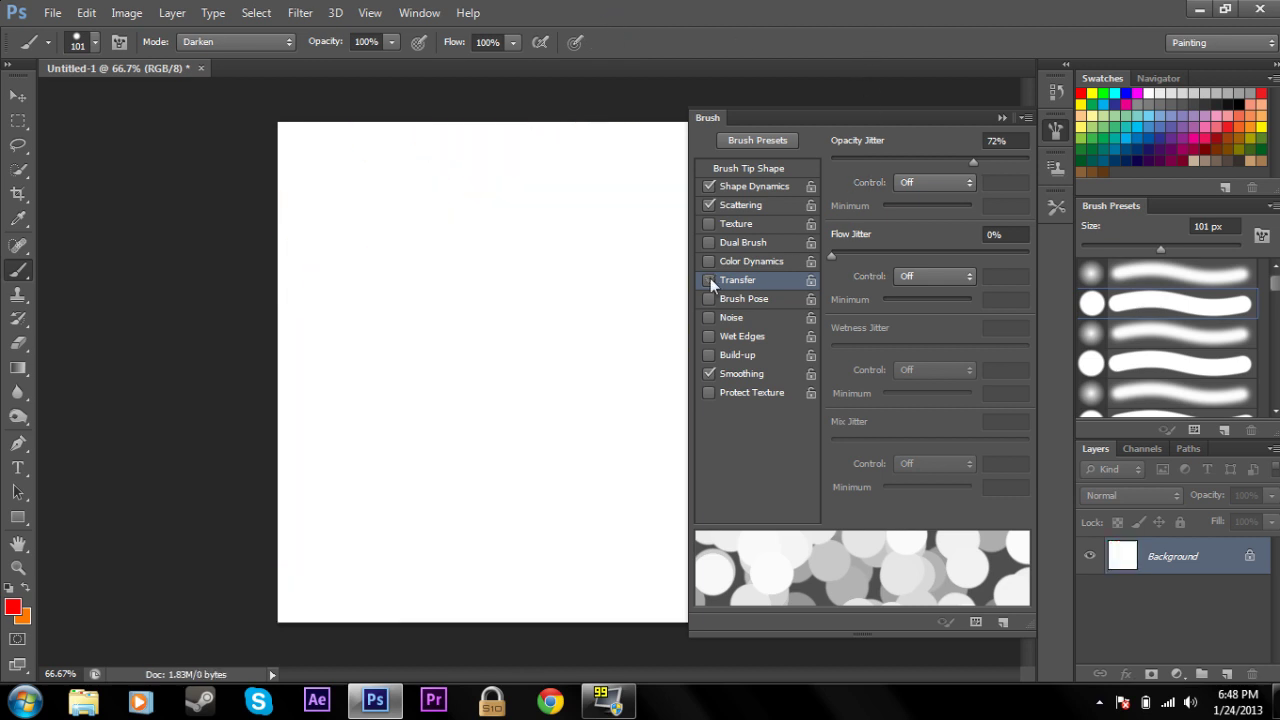
Try Brush Pose, then disable Shape Dynamics, Scattering and Brush Pose, and enable Noise
click(730, 299)
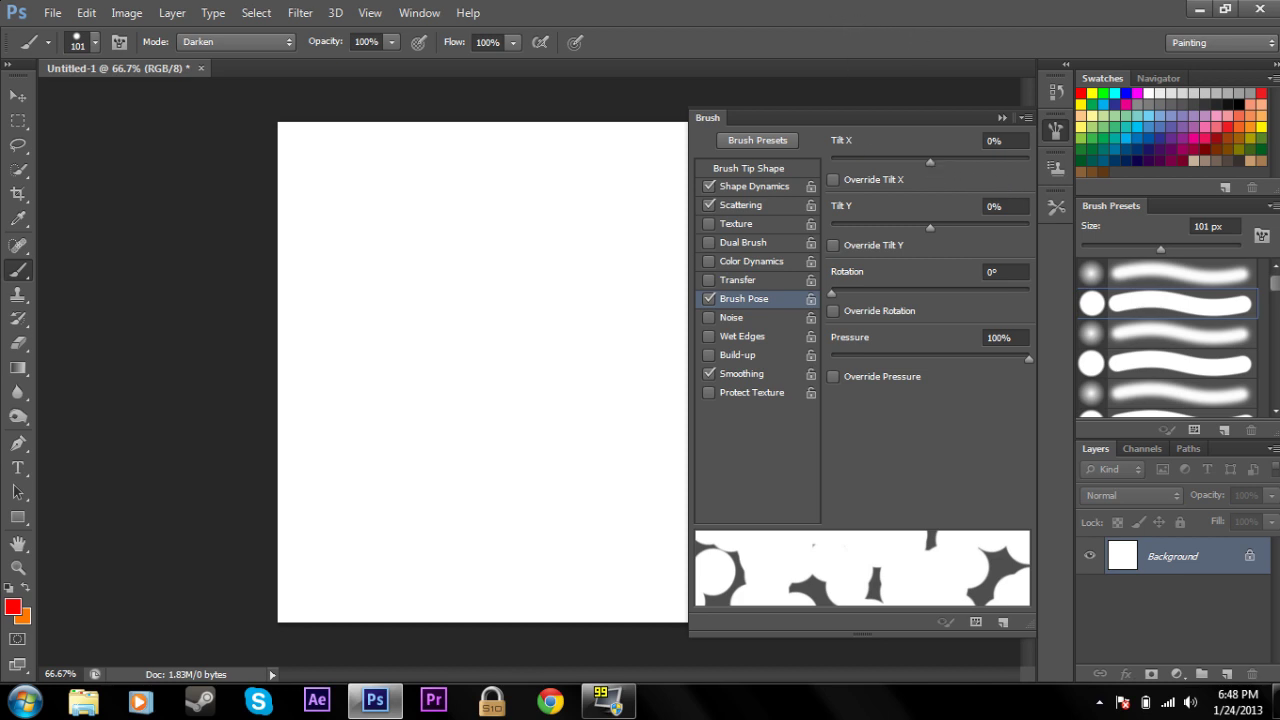
click(740, 186)
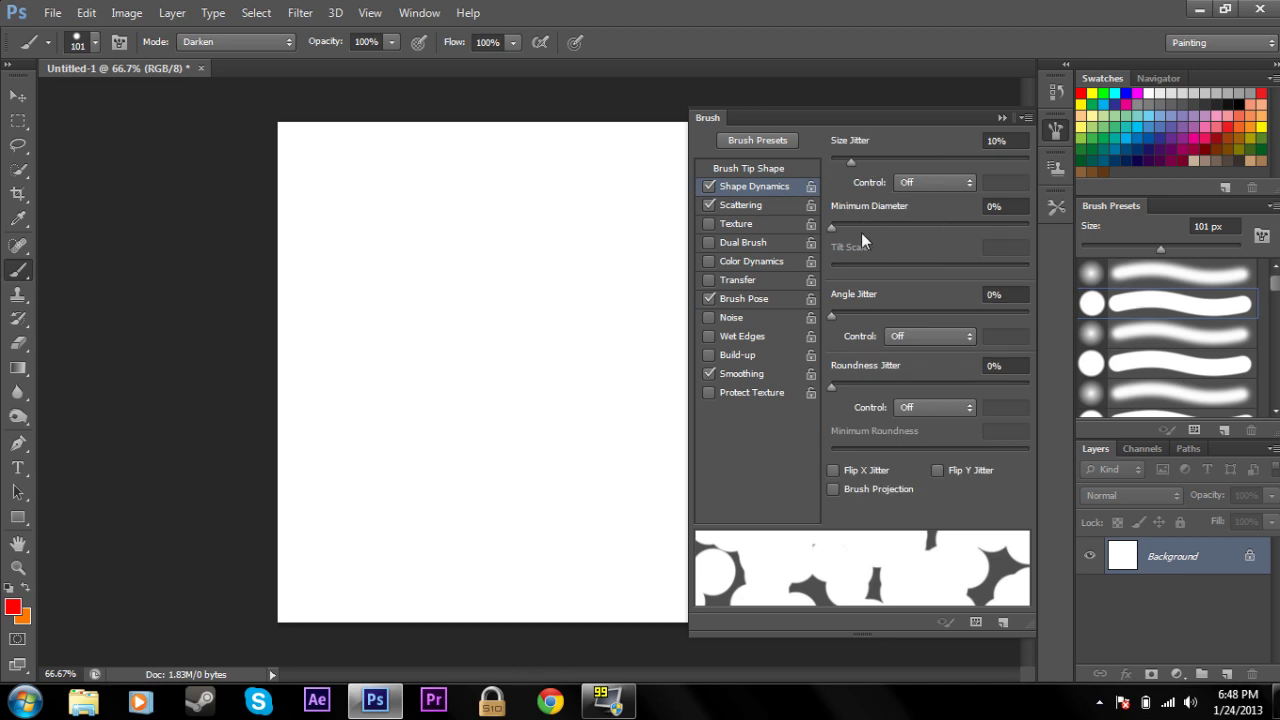
click(745, 299)
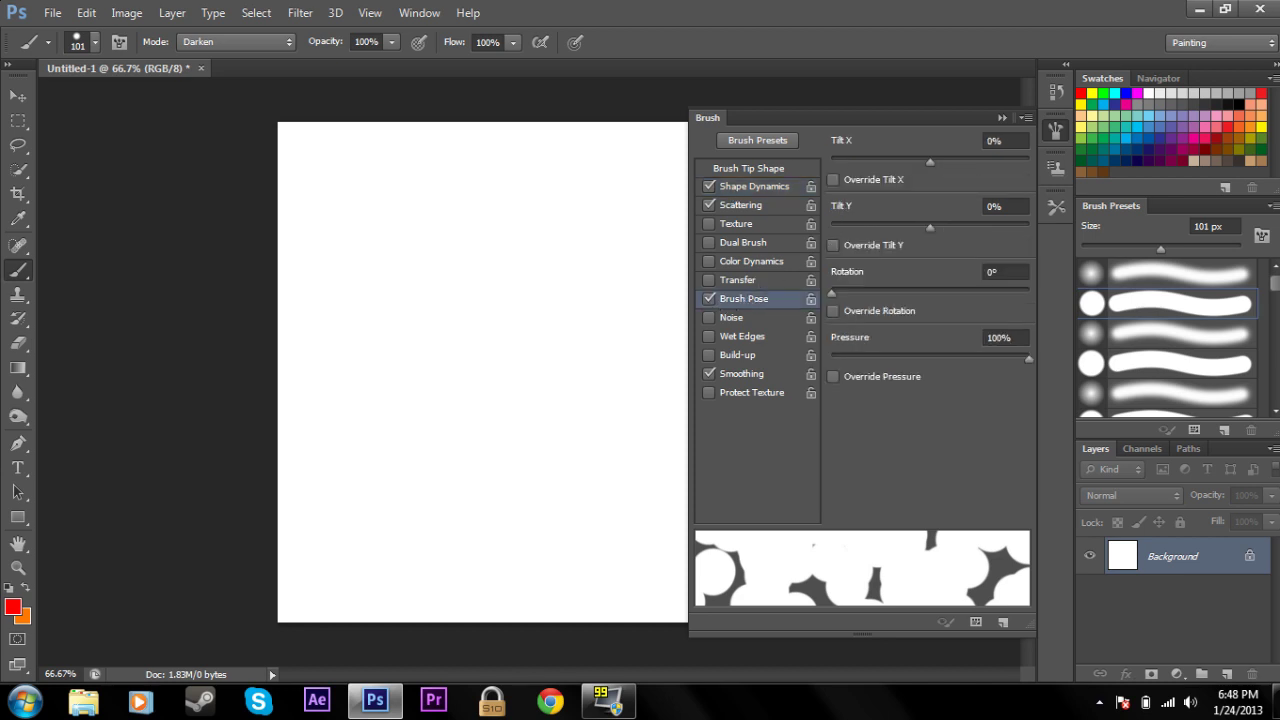
click(709, 186)
click(709, 205)
click(709, 299)
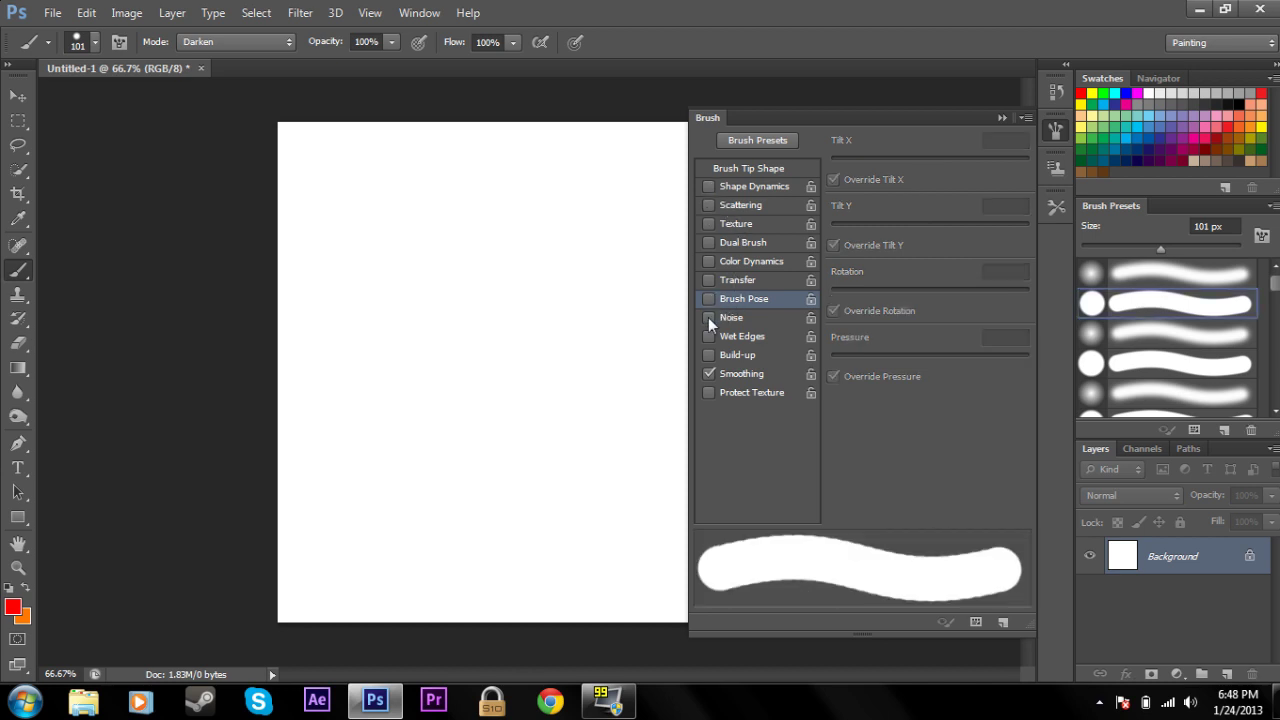
click(708, 318)
Turn Noise off, enable Wet Edges, and paint a red loop with a vertical bar
click(709, 318)
click(712, 337)
mouse_move(565, 258)
mouse_down()
mouse_move(366, 450)
mouse_move(580, 219)
mouse_move(500, 215)
mouse_move(570, 470)
mouse_up()
drag(482, 140, 470, 495)
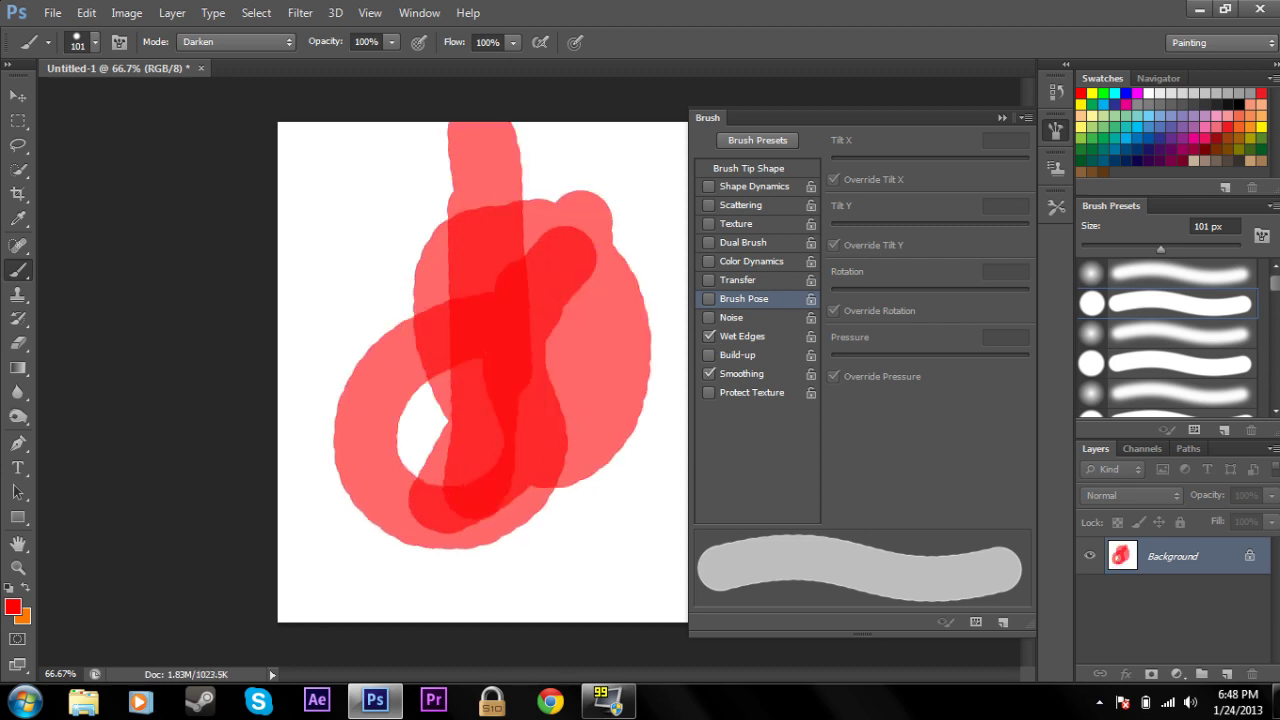
drag(508, 217, 490, 500)
Cover the centre and left of the canvas with translucent red strokes and move the Brush panel left
mouse_move(560, 215)
mouse_down()
mouse_move(575, 255)
mouse_move(610, 255)
mouse_move(415, 410)
mouse_move(615, 375)
mouse_move(673, 405)
mouse_move(670, 440)
mouse_move(645, 345)
mouse_up()
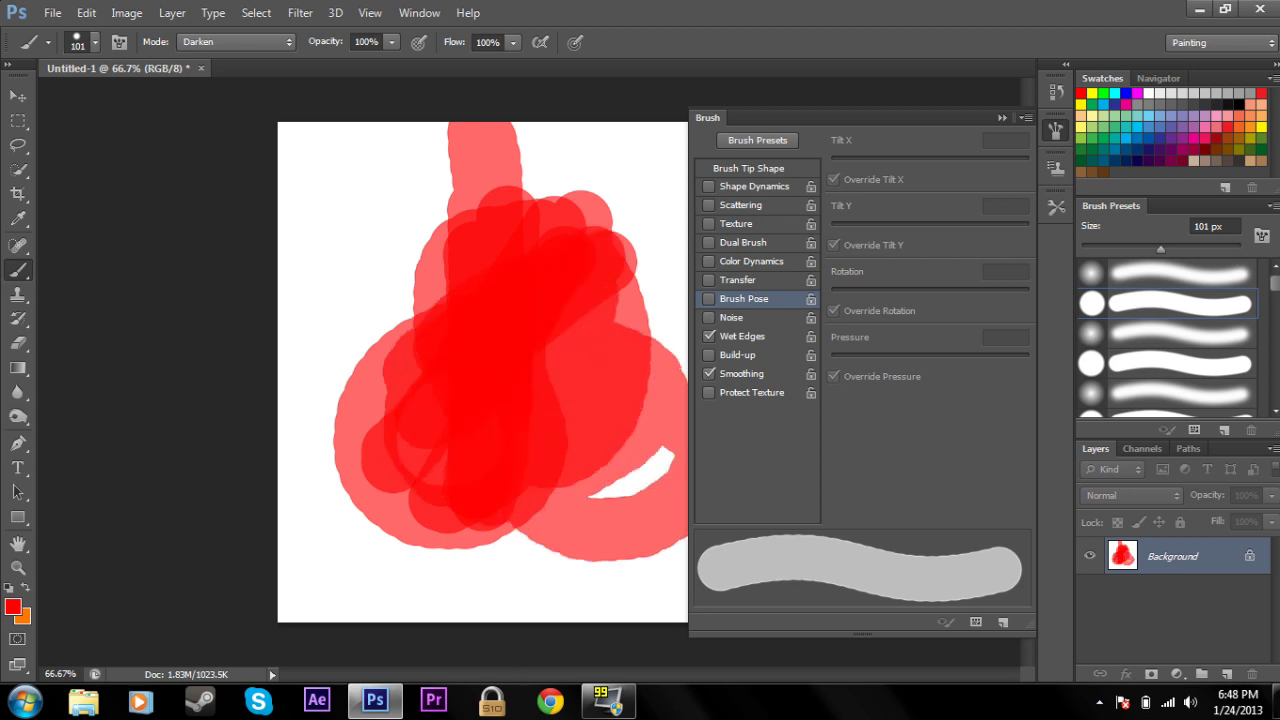
mouse_move(400, 135)
mouse_down()
mouse_move(310, 450)
mouse_move(300, 140)
mouse_move(310, 580)
mouse_move(500, 140)
mouse_move(418, 160)
mouse_up()
drag(518, 150, 518, 200)
drag(500, 420, 470, 610)
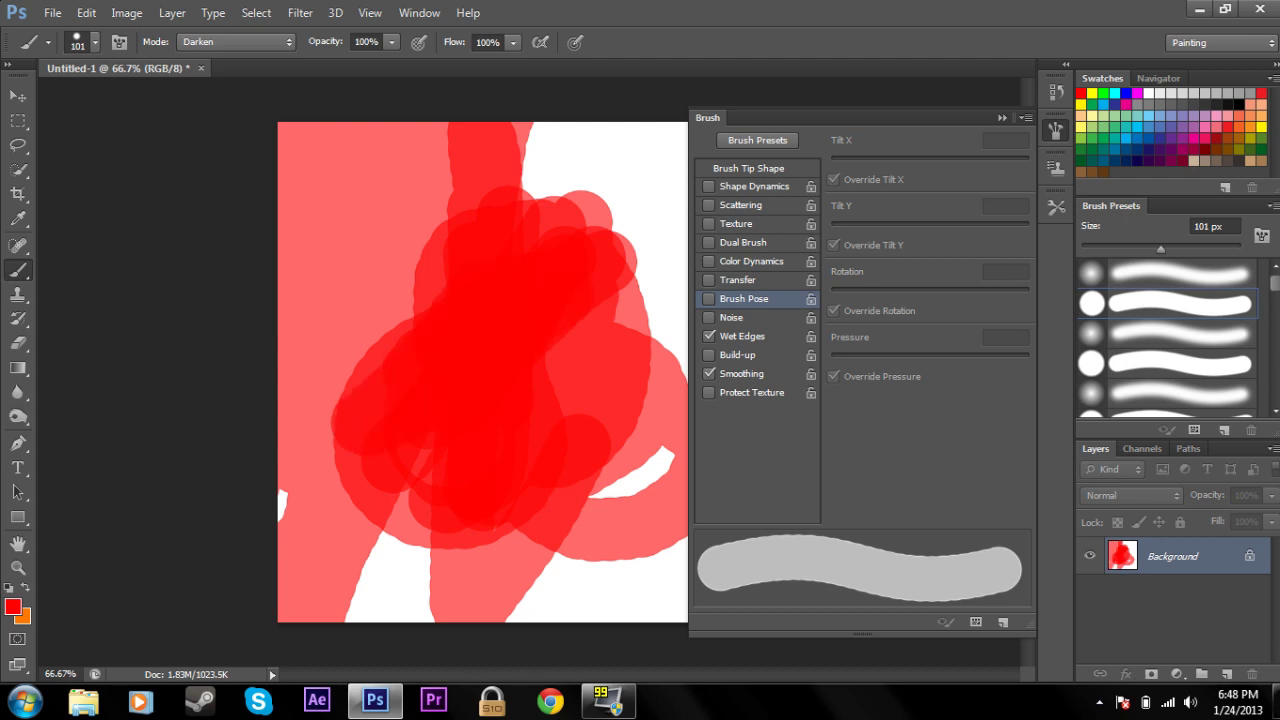
drag(340, 300, 540, 130)
drag(769, 117, 85, 169)
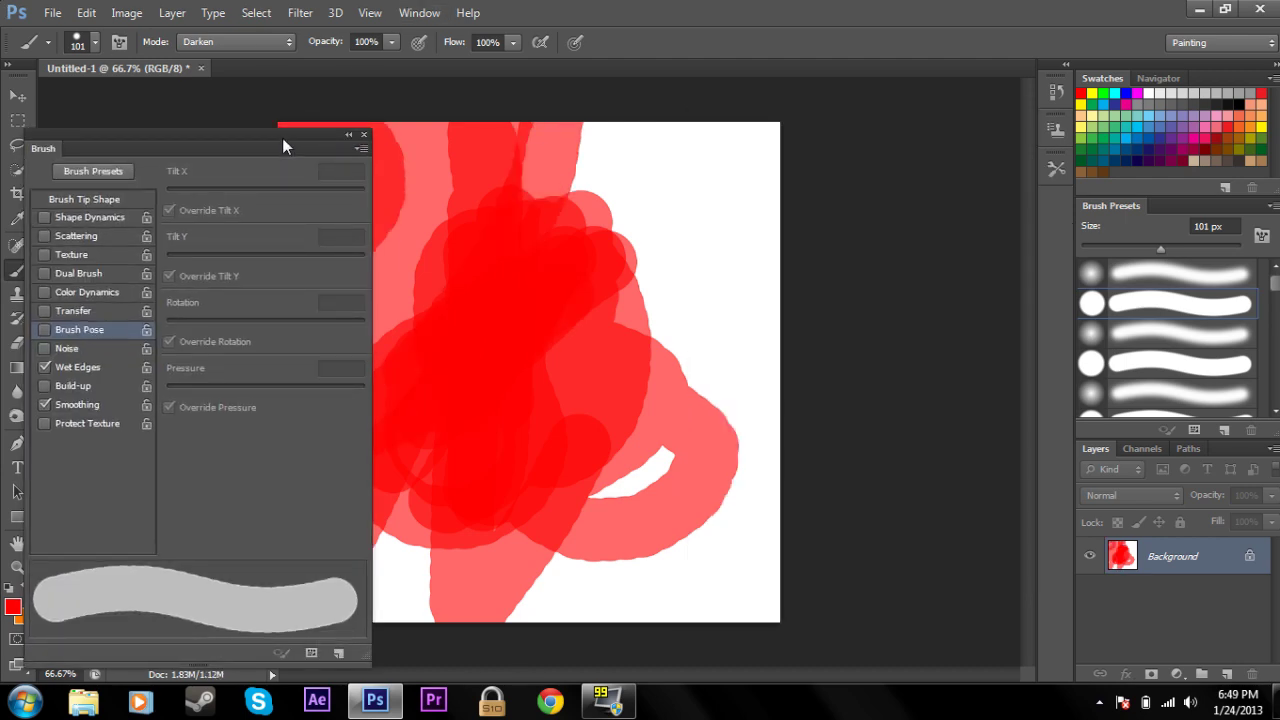
Dock the Brush panel in the right column, collapse and expand the dock columns, then float it again
mouse_move(284, 140)
mouse_down()
mouse_move(1006, 88)
mouse_move(1041, 109)
mouse_move(1076, 107)
mouse_up()
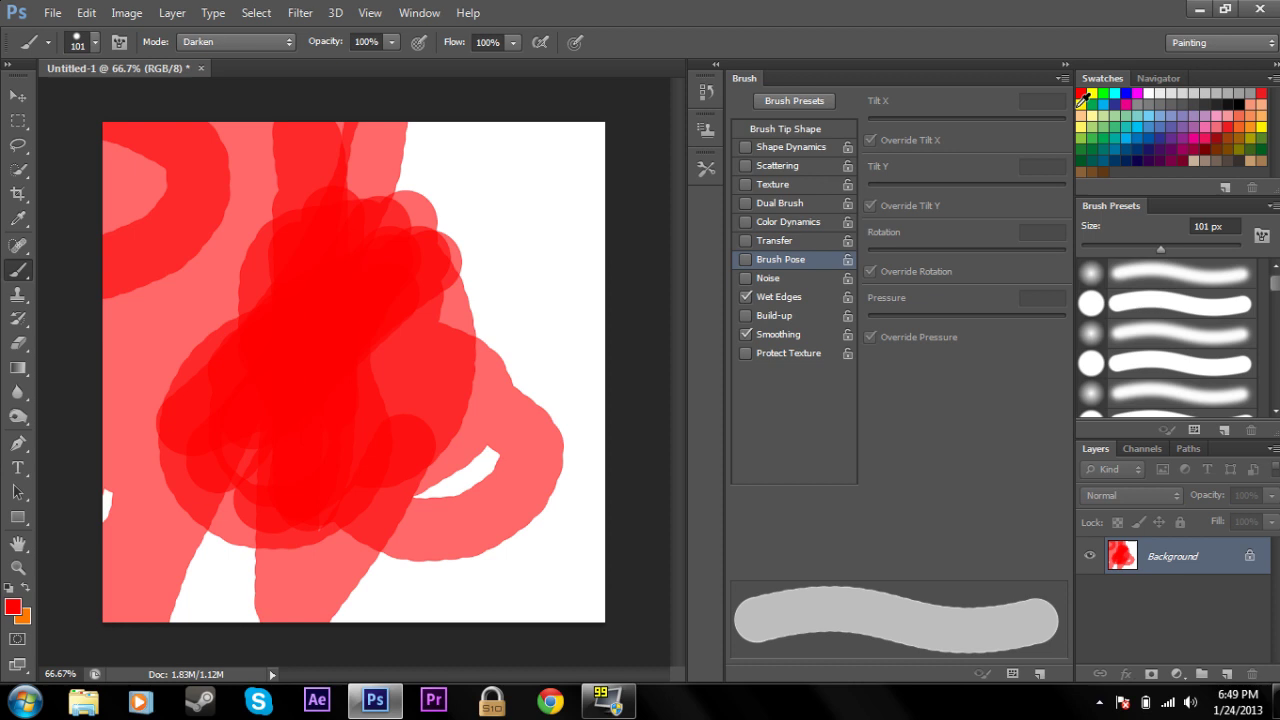
click(715, 64)
click(715, 64)
click(1068, 66)
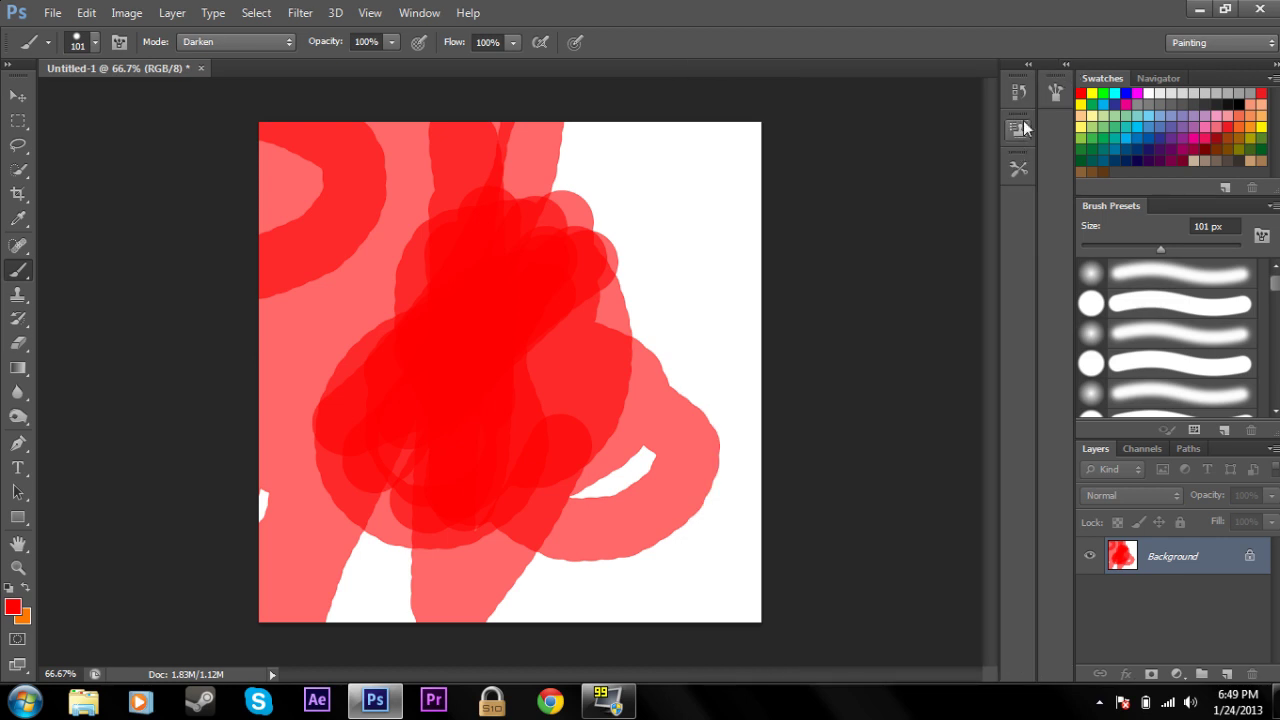
click(1032, 64)
click(1033, 67)
click(1052, 94)
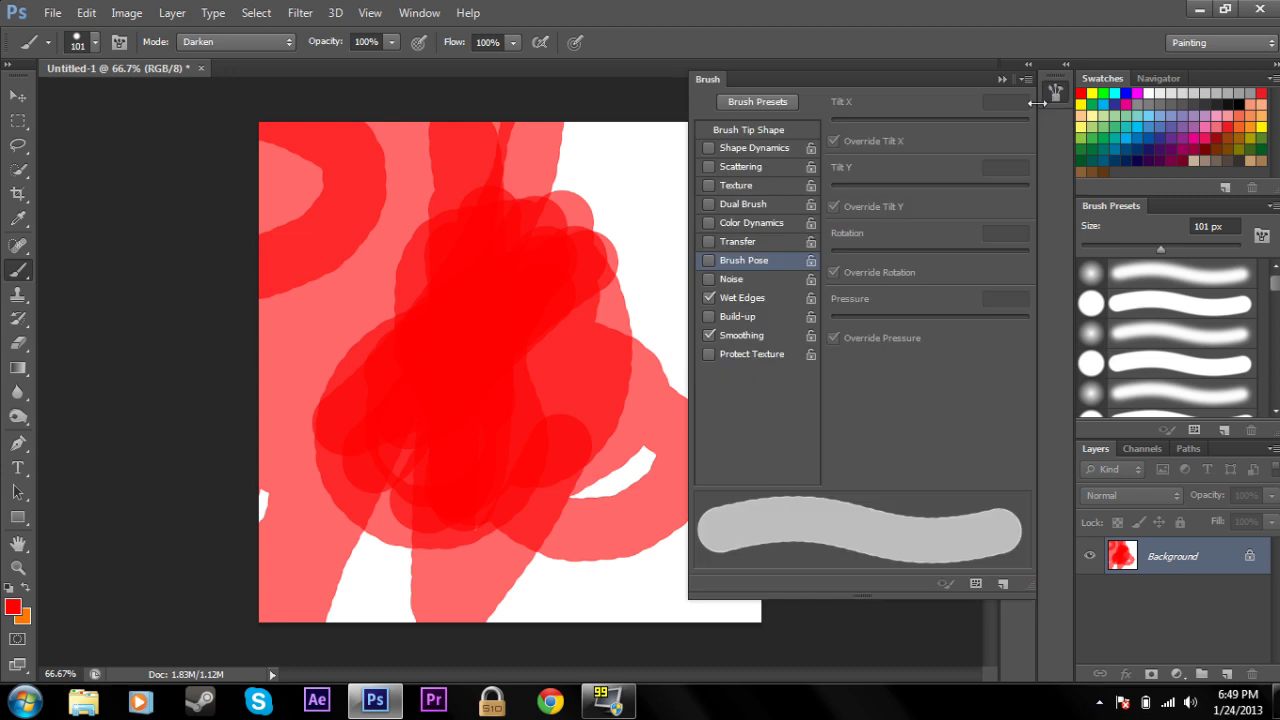
drag(882, 87, 989, 94)
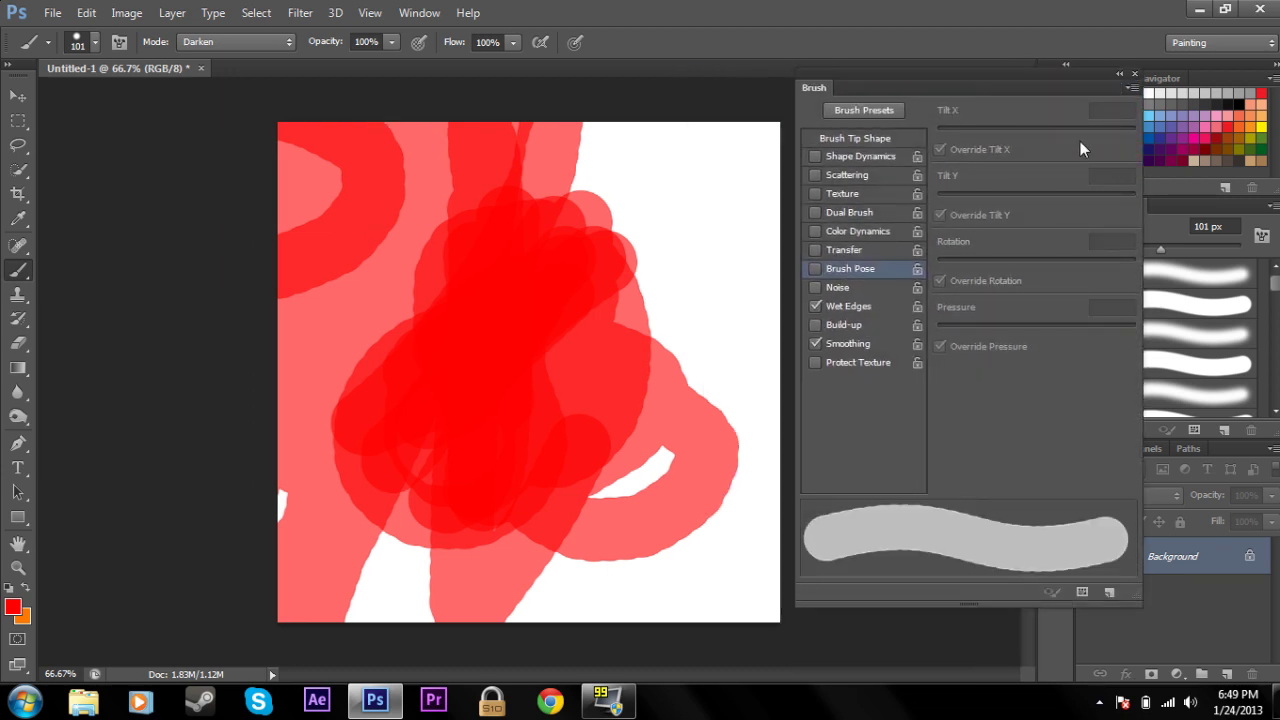
Turn Wet Edges off and Smoothing on, test a solid red vertical stroke, then undo all strokes
click(826, 306)
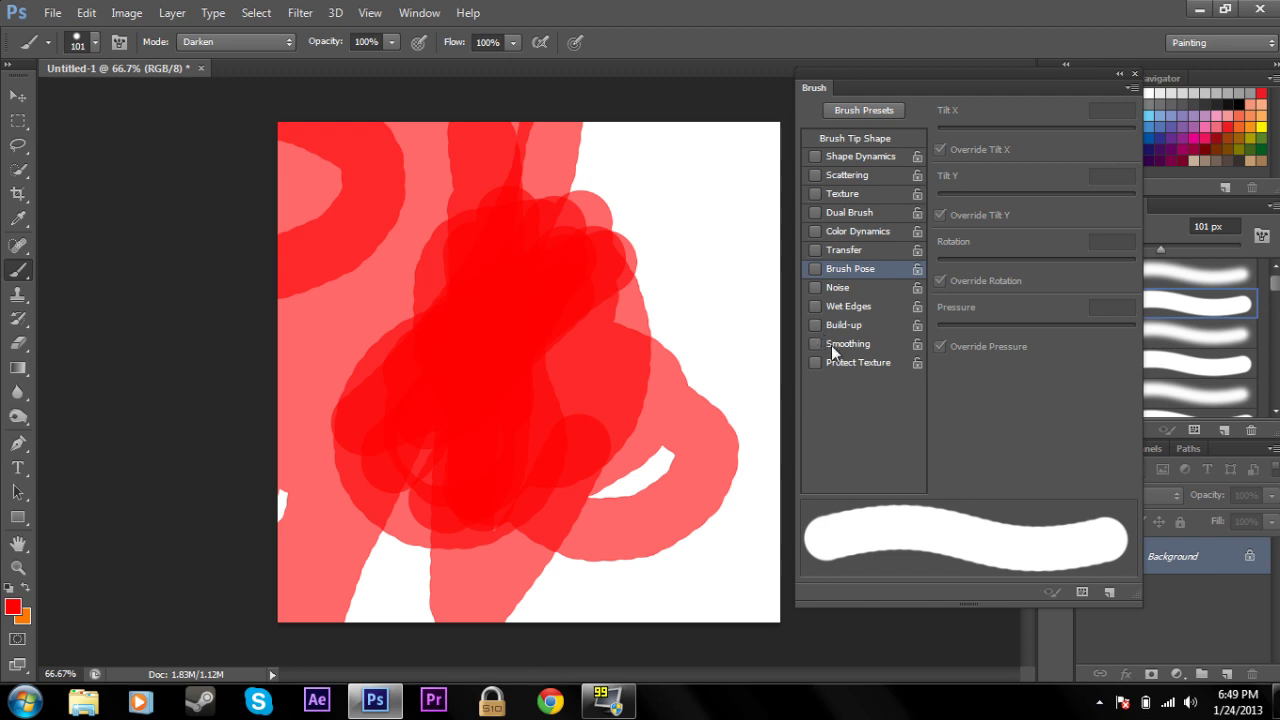
click(829, 345)
drag(657, 178, 700, 412)
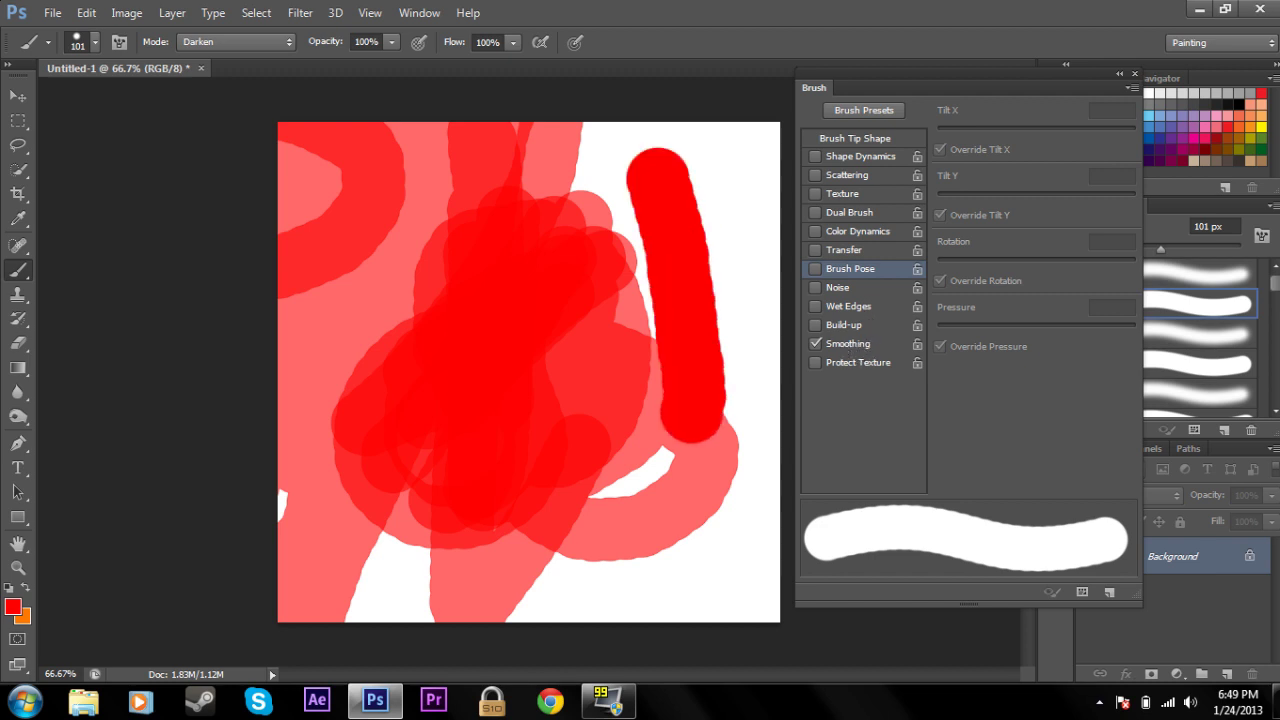
key(ctrl+alt+z)
key(ctrl+alt+z)
key(ctrl+alt+z)
key(ctrl+alt+z)
key(ctrl+alt+z)
key(ctrl+alt+z)
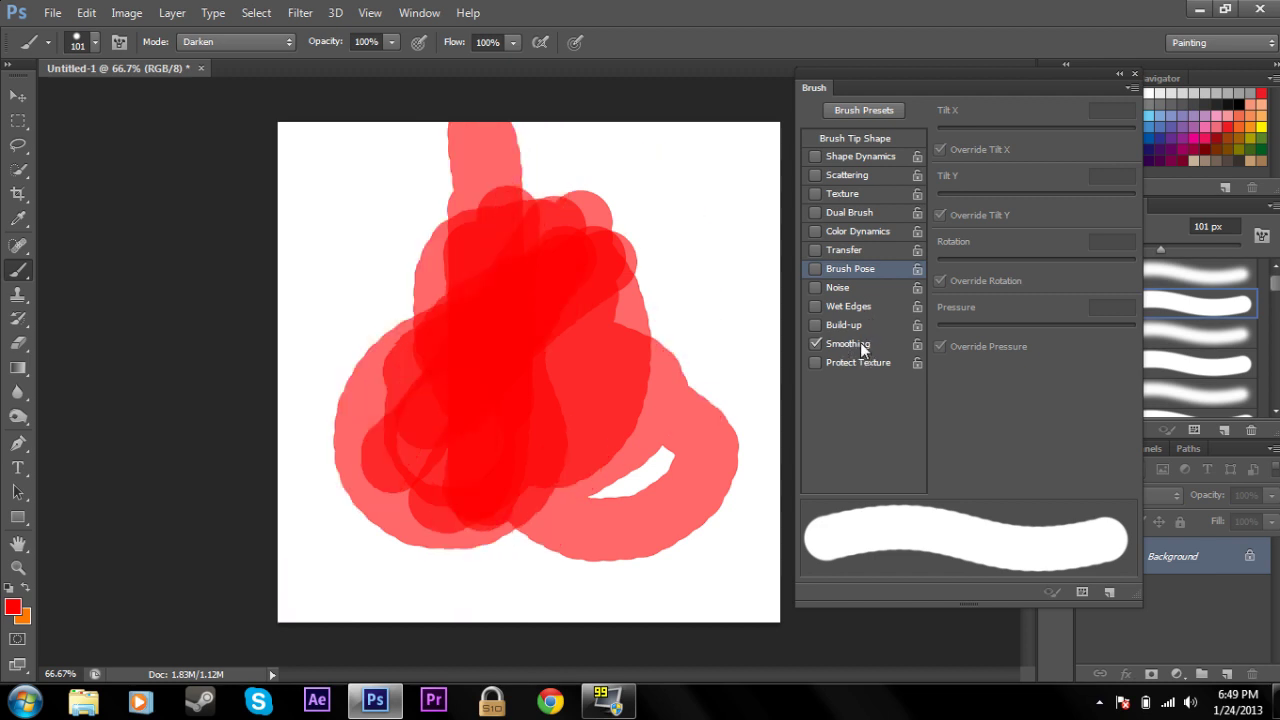
key(ctrl+alt+z)
key(ctrl+alt+z)
key(ctrl+alt+z)
key(ctrl+alt+z)
key(ctrl+alt+z)
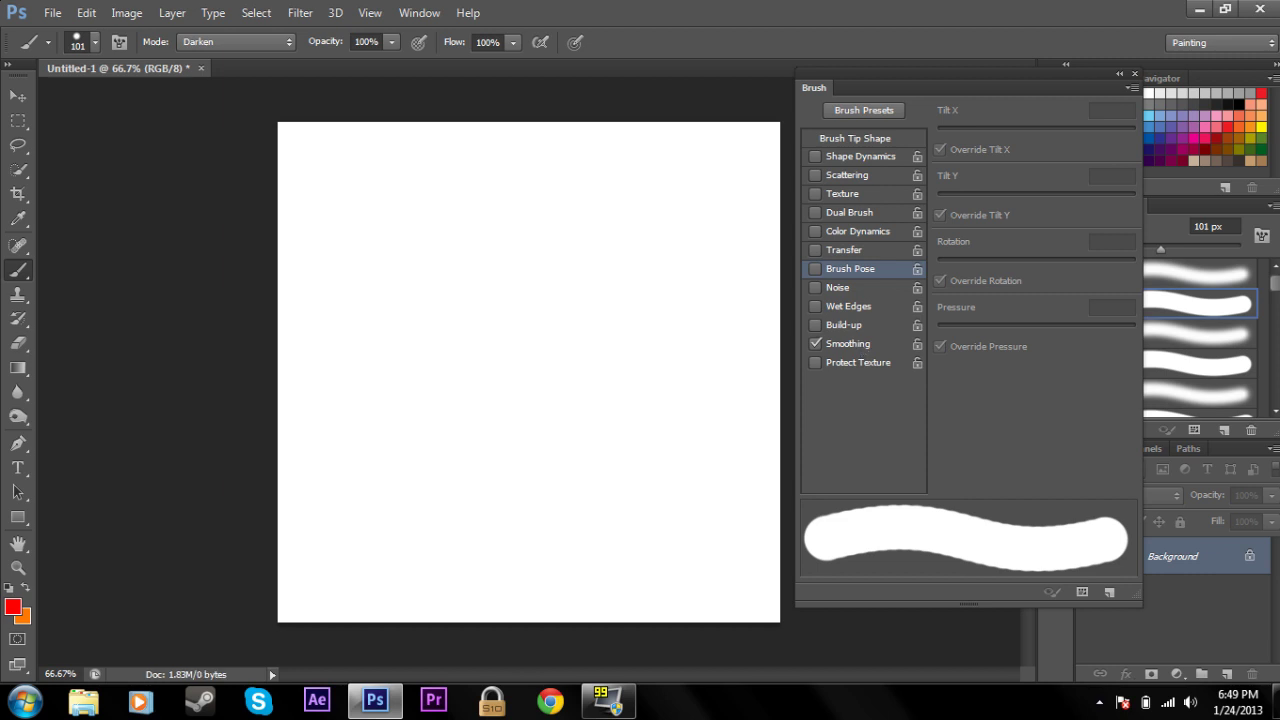